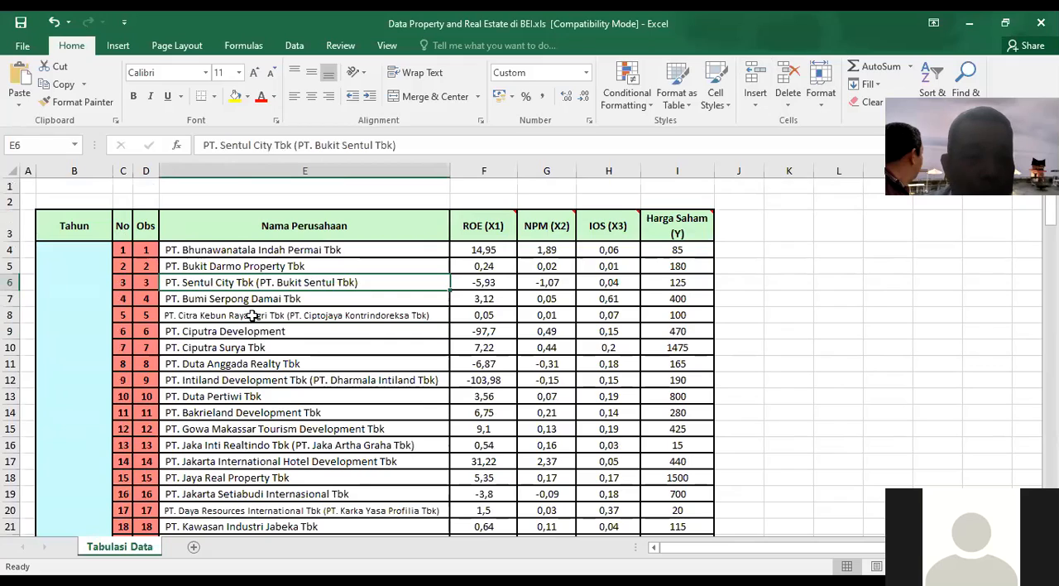
Step: Examine the company names and the ROE (X1), NPM (X2), IOS (X3) and Harga Saham (Y) columns of the table
scroll(248, 376, "down", 1)
scroll(247, 377, "up", 1)
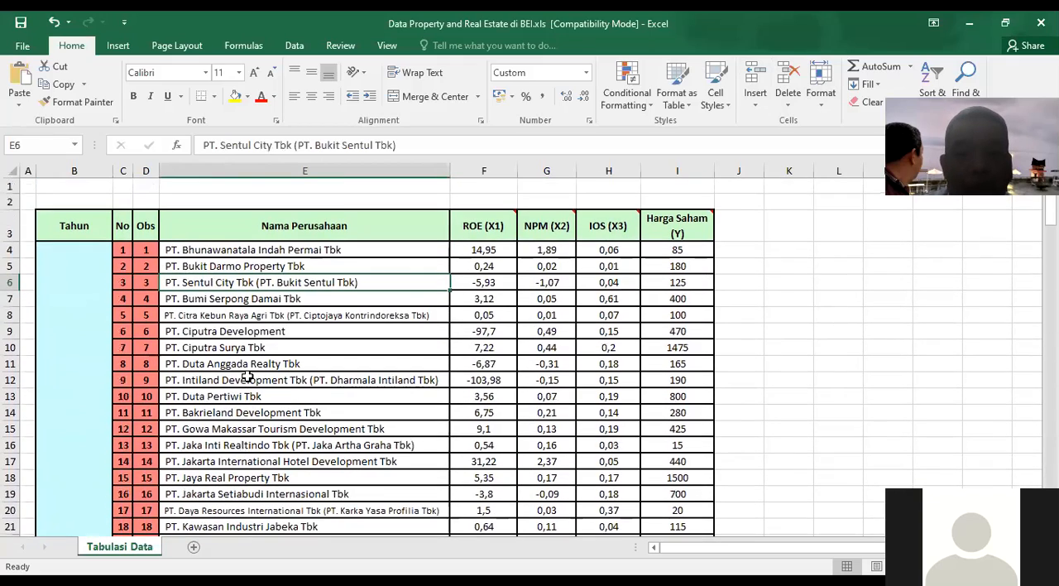
left_click_drag(198, 249, 204, 460)
scroll(203, 460, "up", 5)
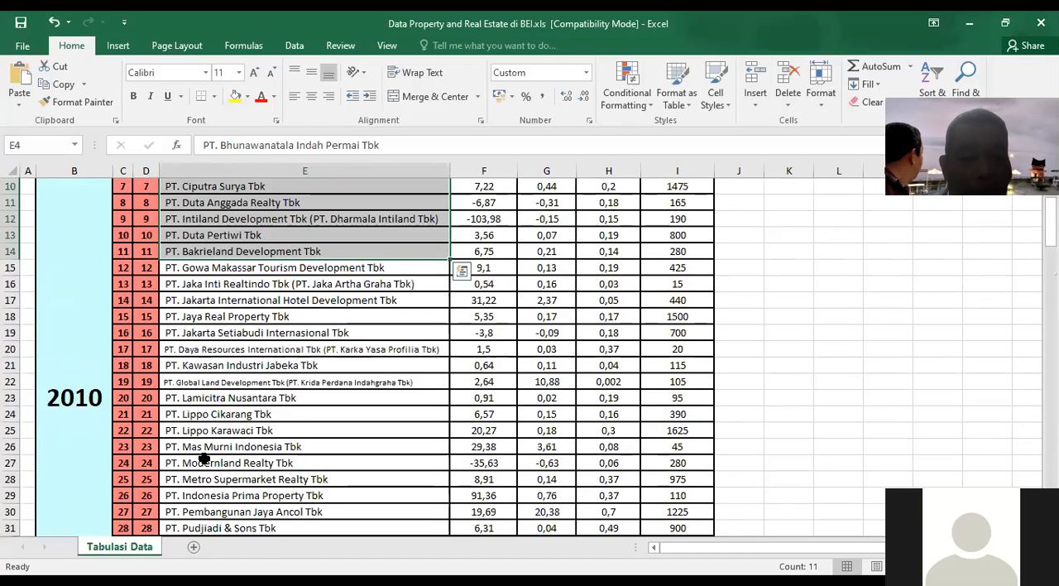
scroll(452, 298, "up", 3)
left_click(491, 299)
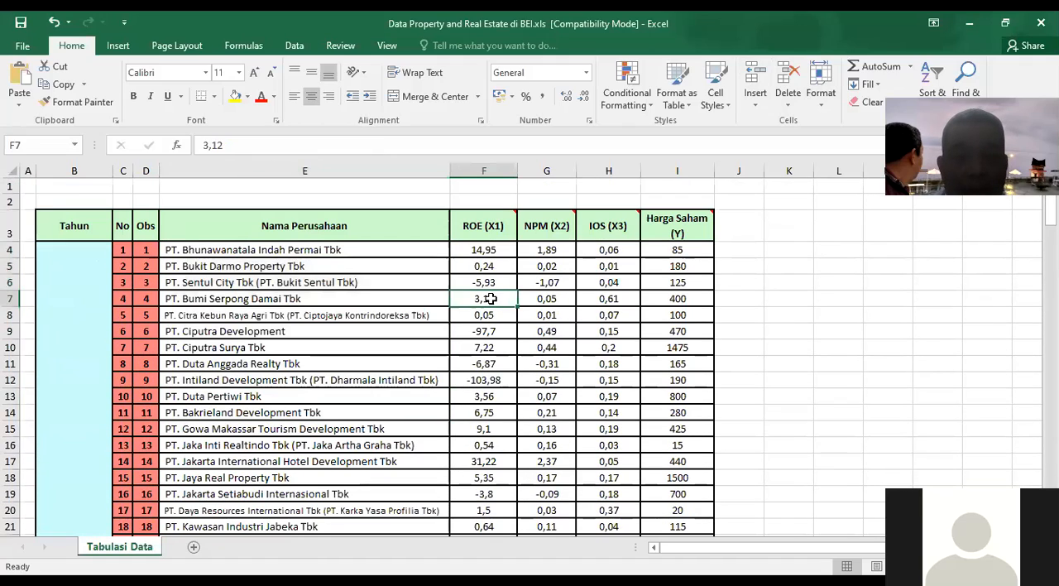
left_click(505, 232)
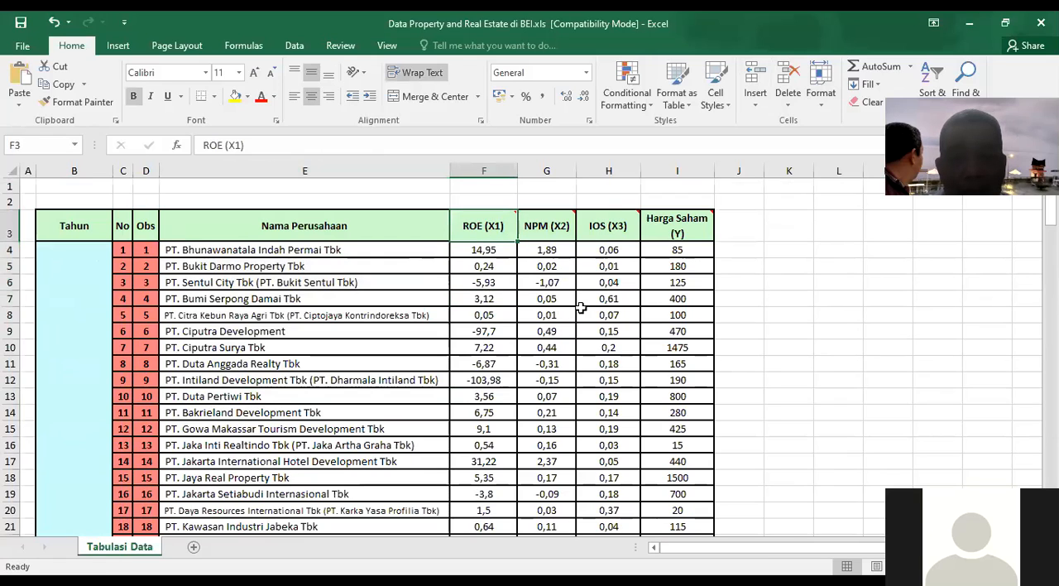
left_click(543, 232)
left_click(589, 299)
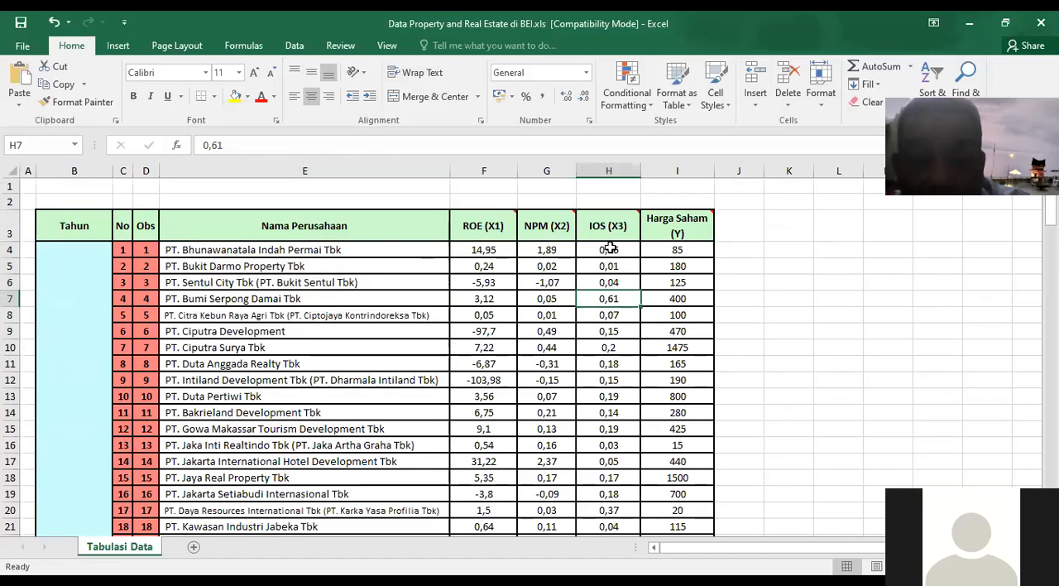
mouse_move(676, 234)
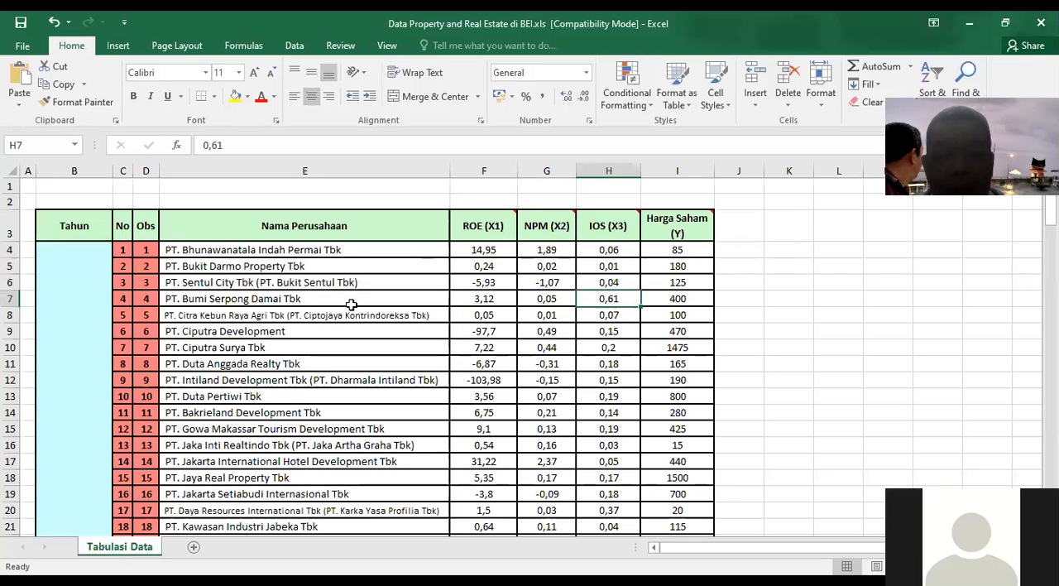
Step: Look through the yearly data blocks from 2010 to 2013, down to the end of the table and back
scroll(352, 304, "down", 13)
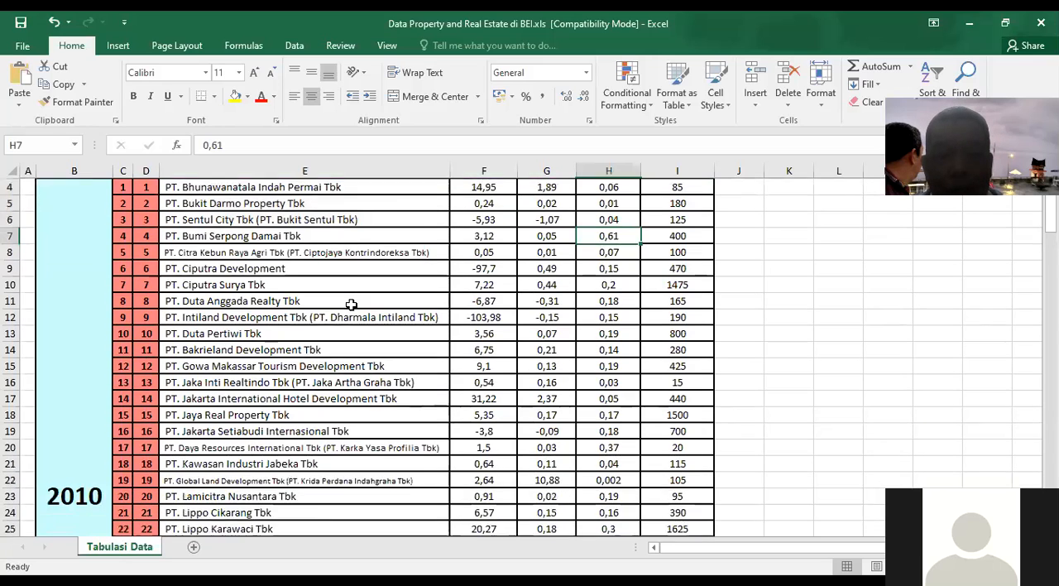
scroll(352, 304, "down", 3)
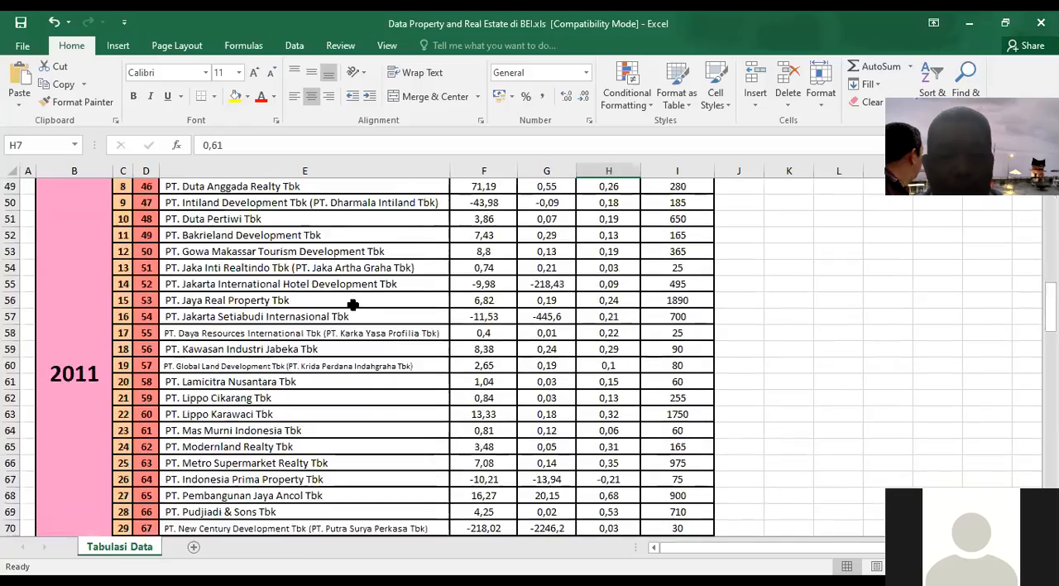
scroll(351, 304, "up", 10)
scroll(351, 305, "up", 4)
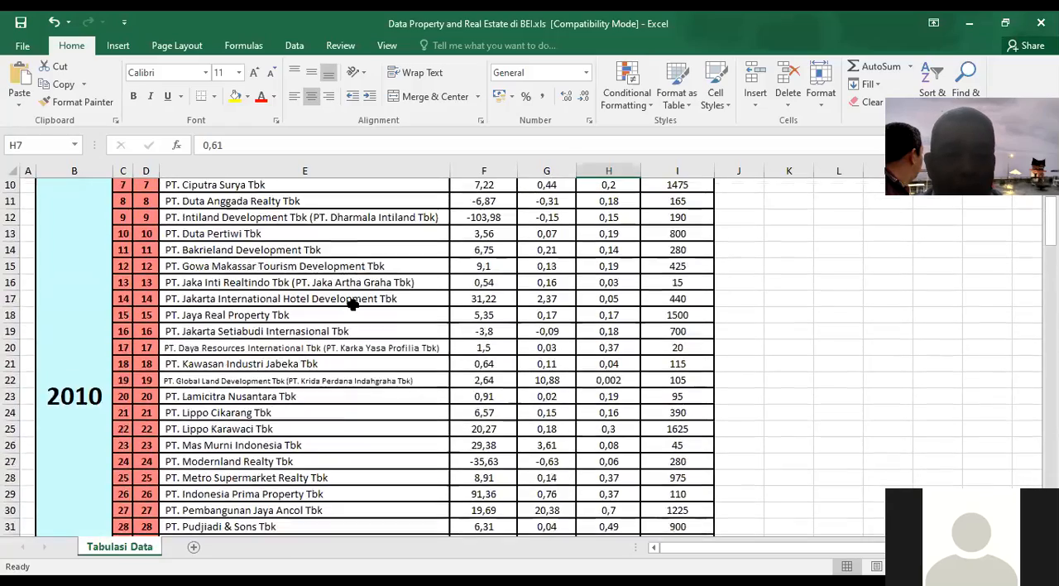
scroll(352, 304, "down", 16)
scroll(352, 305, "down", 20)
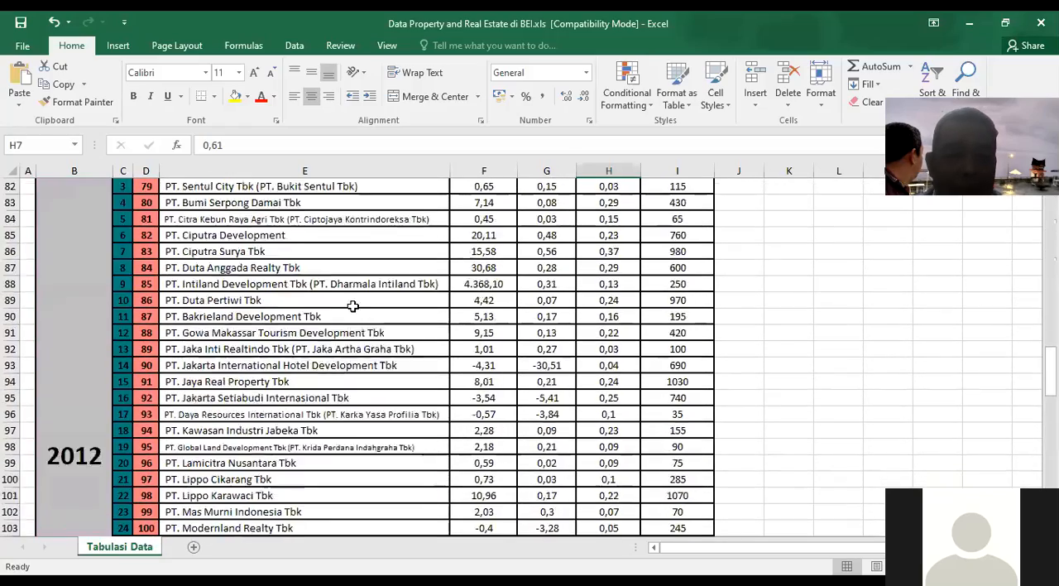
scroll(353, 307, "down", 7)
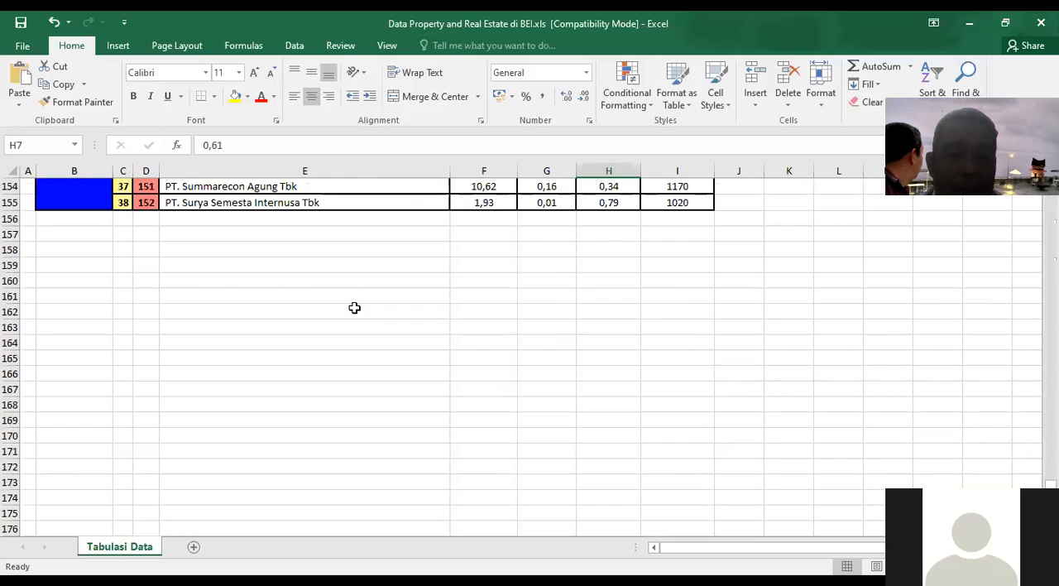
scroll(355, 307, "up", 4)
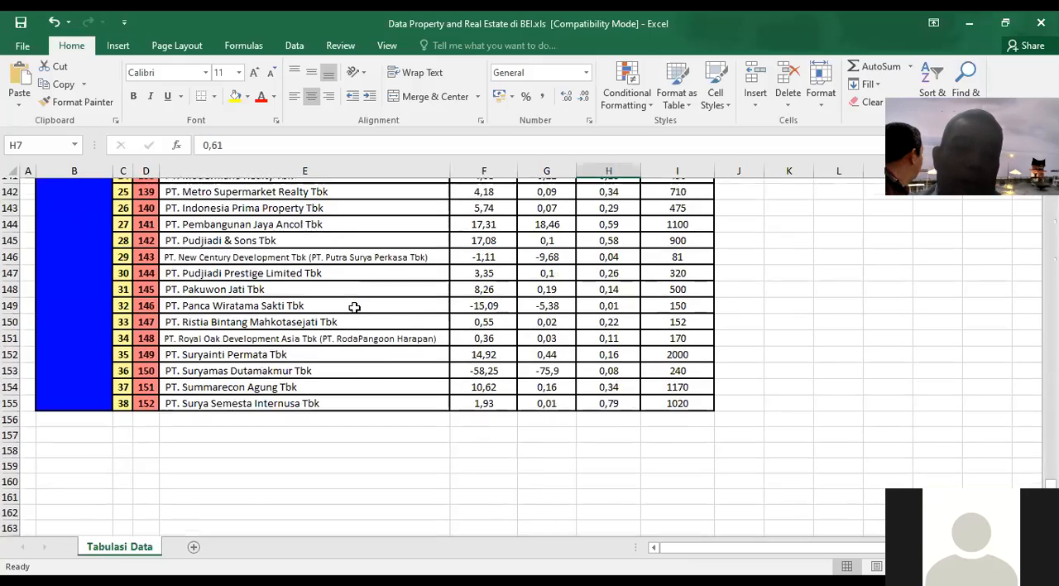
scroll(355, 307, "up", 20)
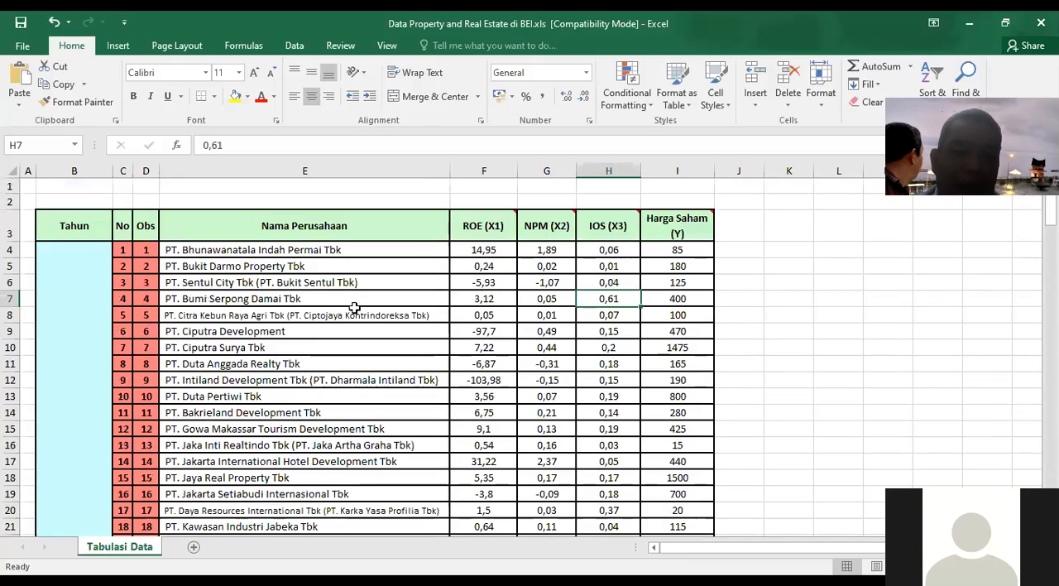
scroll(354, 307, "down", 4)
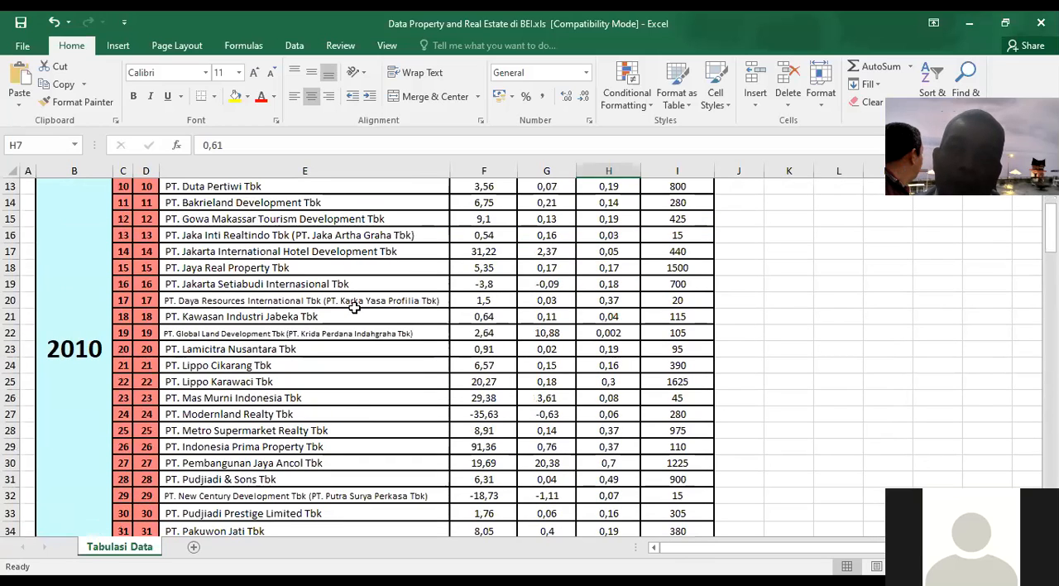
scroll(354, 307, "down", 12)
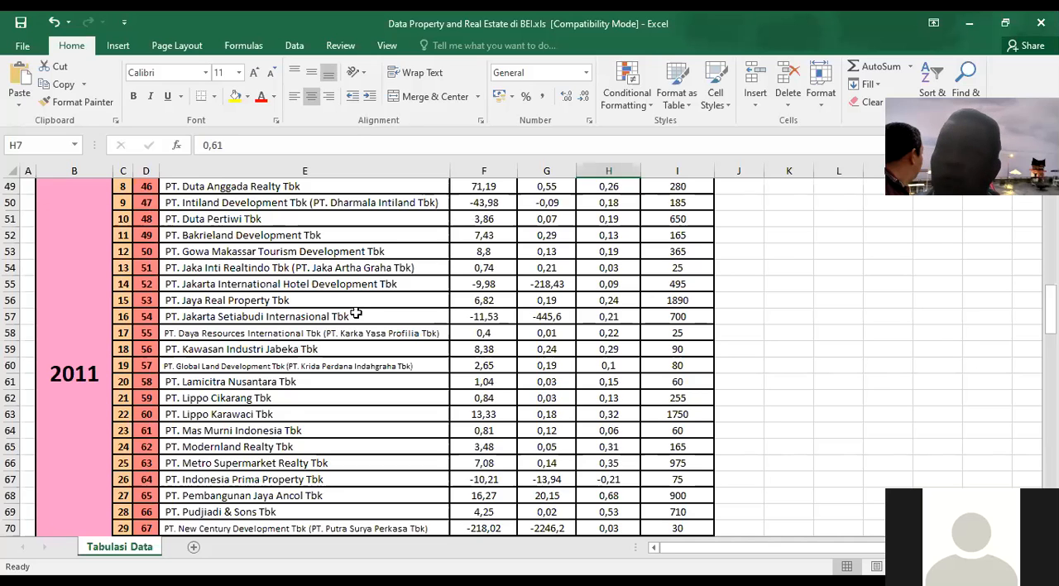
scroll(356, 313, "down", 2)
scroll(355, 306, "up", 18)
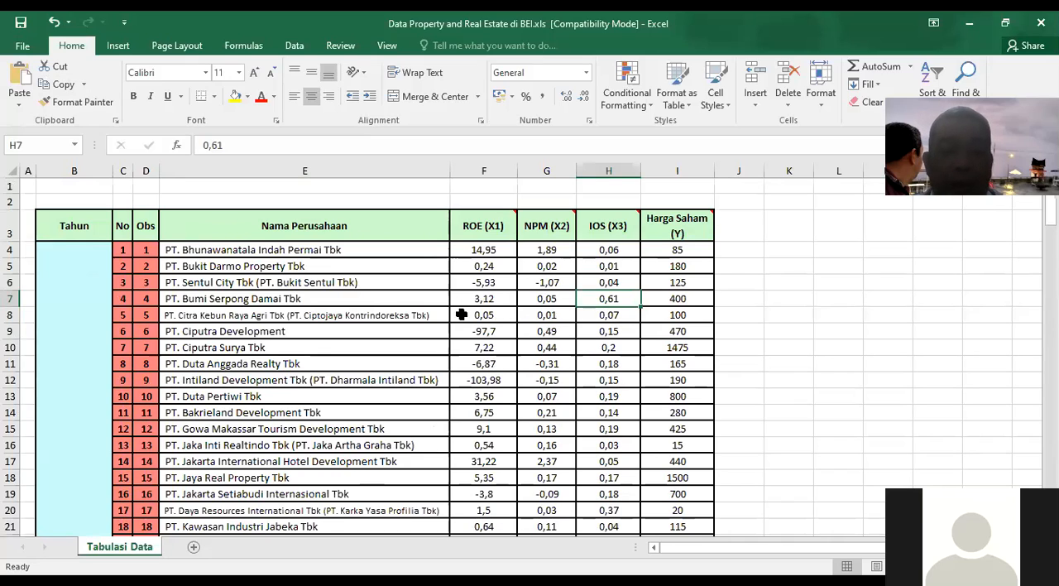
Step: Review the first company's values for ROE (X1), NPM (X2), IOS (X3) and Harga Saham (Y)
key("alt+Tab")
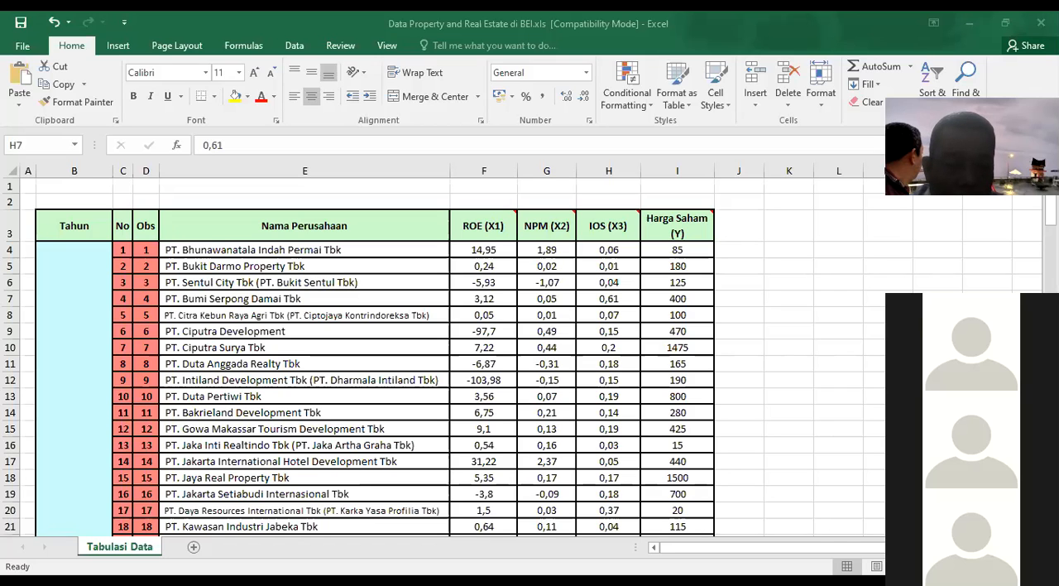
left_click(366, 348)
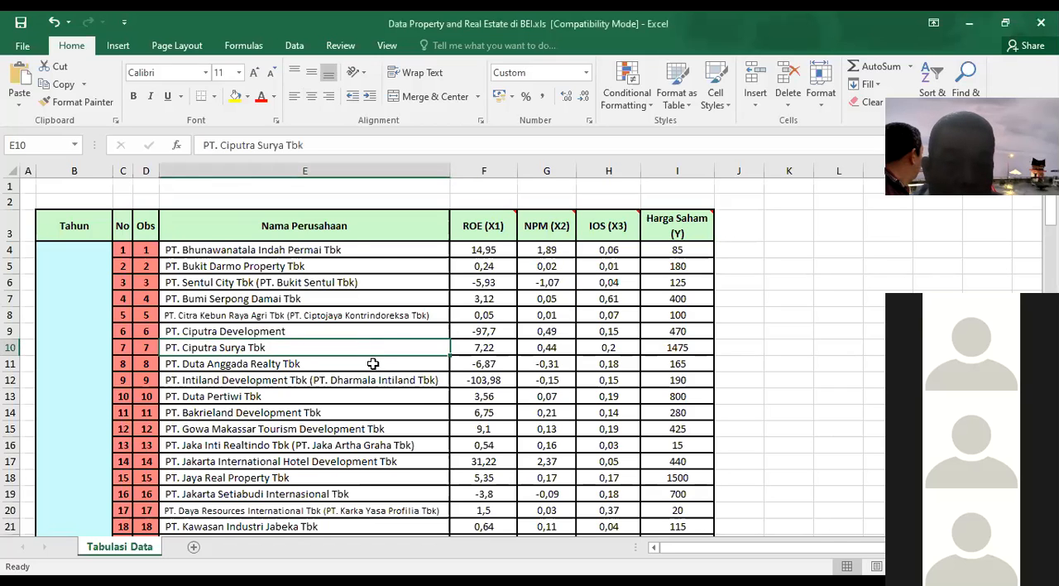
scroll(373, 364, "down", 1)
scroll(374, 369, "up", 1)
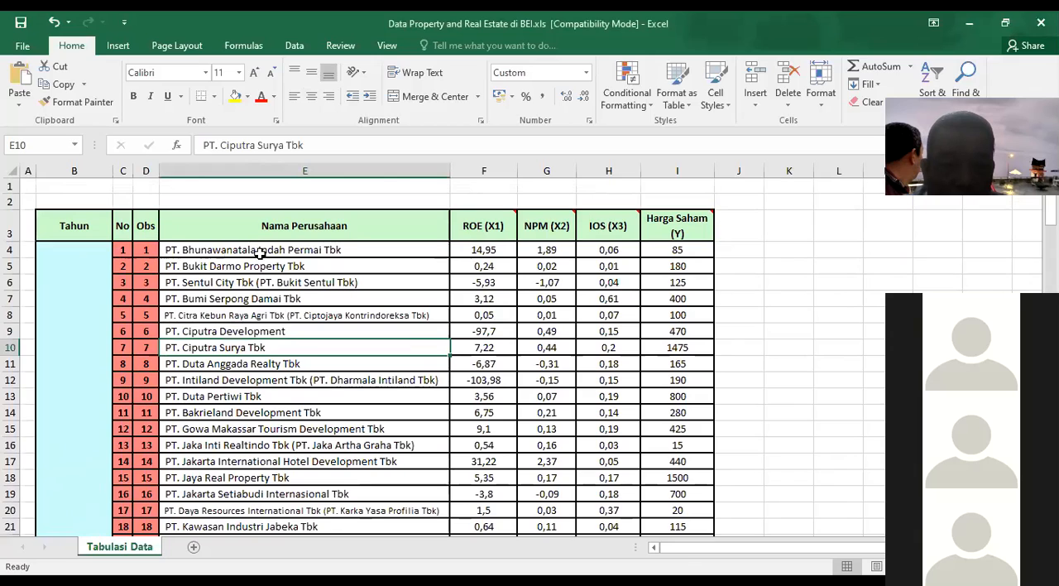
left_click(488, 249)
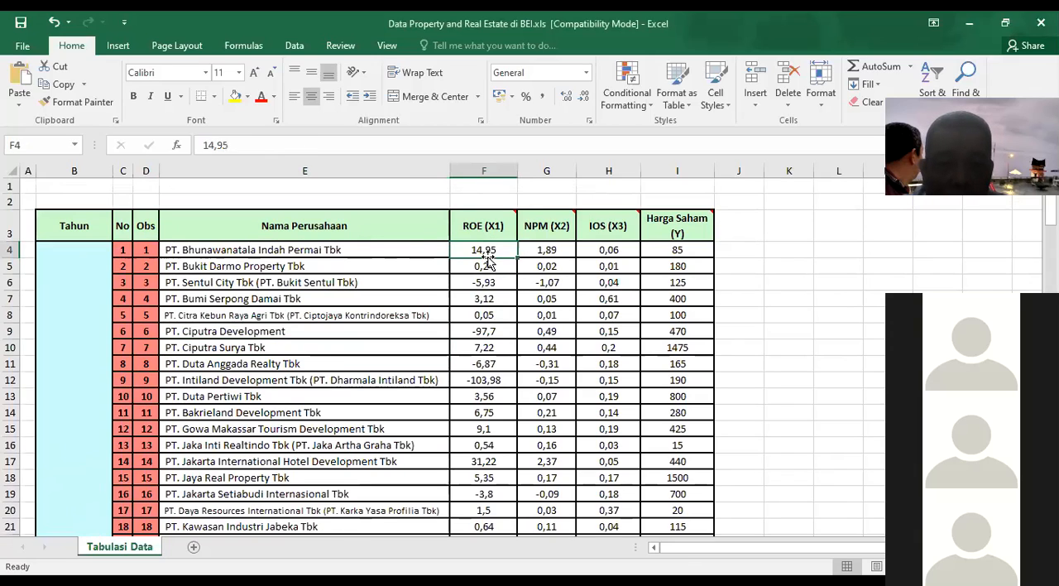
scroll(229, 335, "down", 3)
scroll(231, 339, "up", 3)
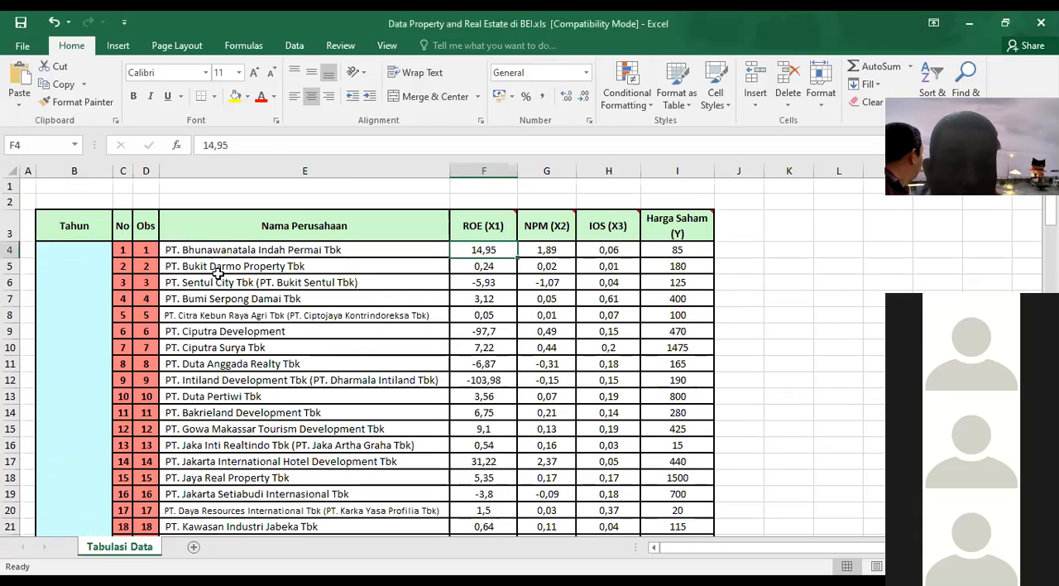
left_click(549, 251)
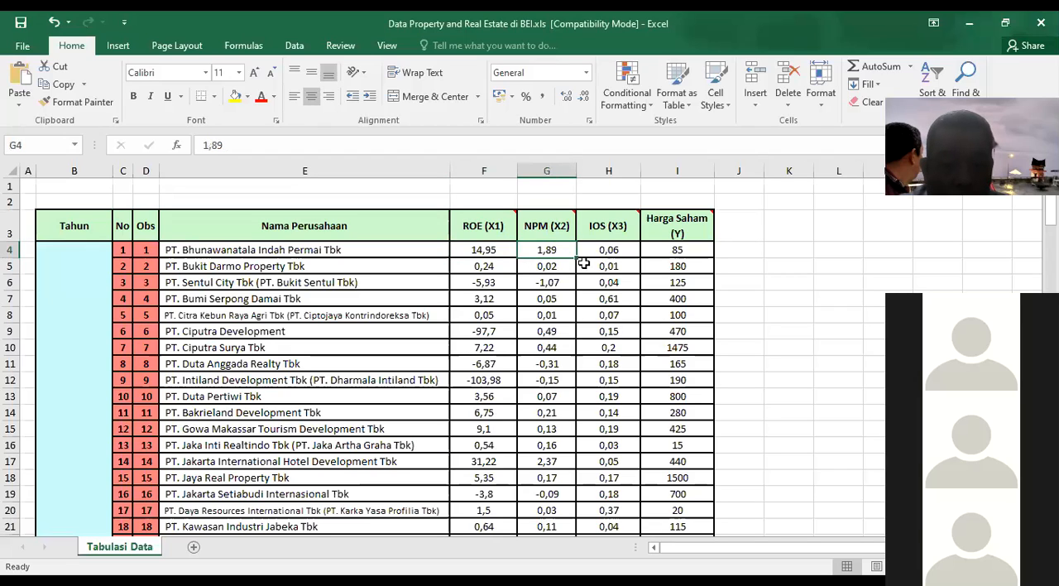
left_click(618, 250)
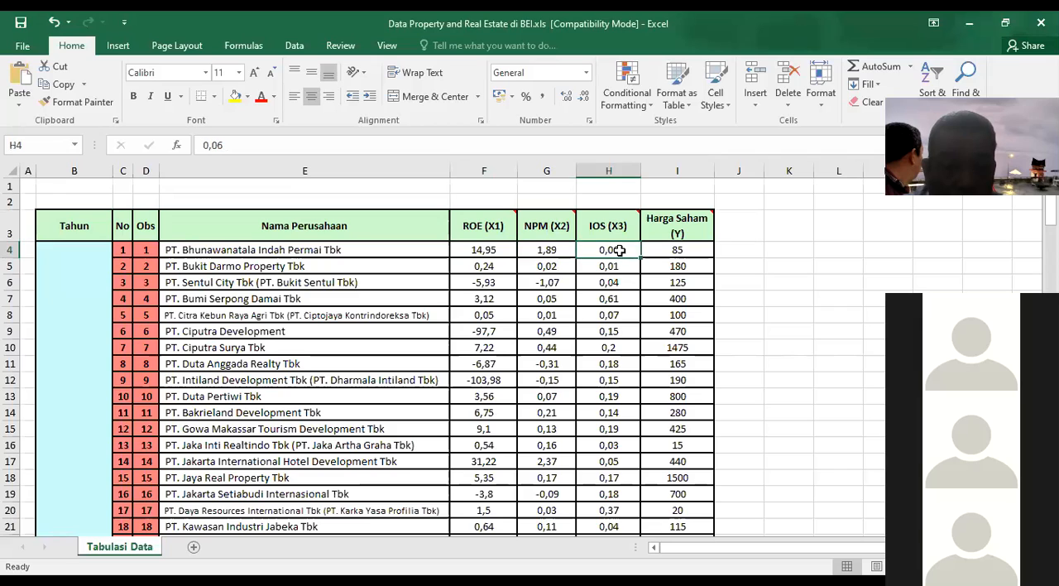
left_click(678, 250)
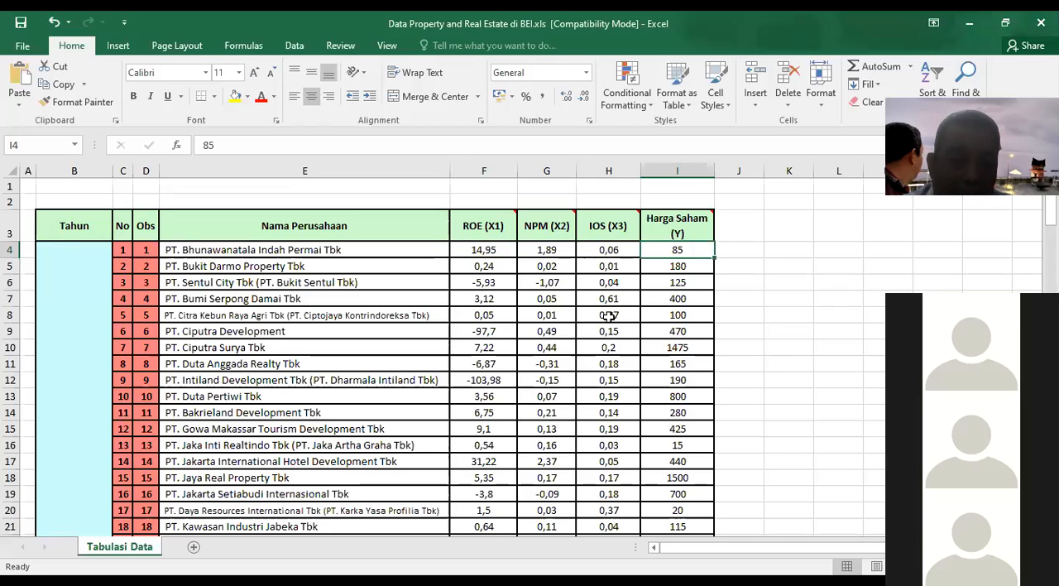
Step: Go over the company rows of all years again, from 2010 through the last 2013 row, and return to the header
key("alt+Tab")
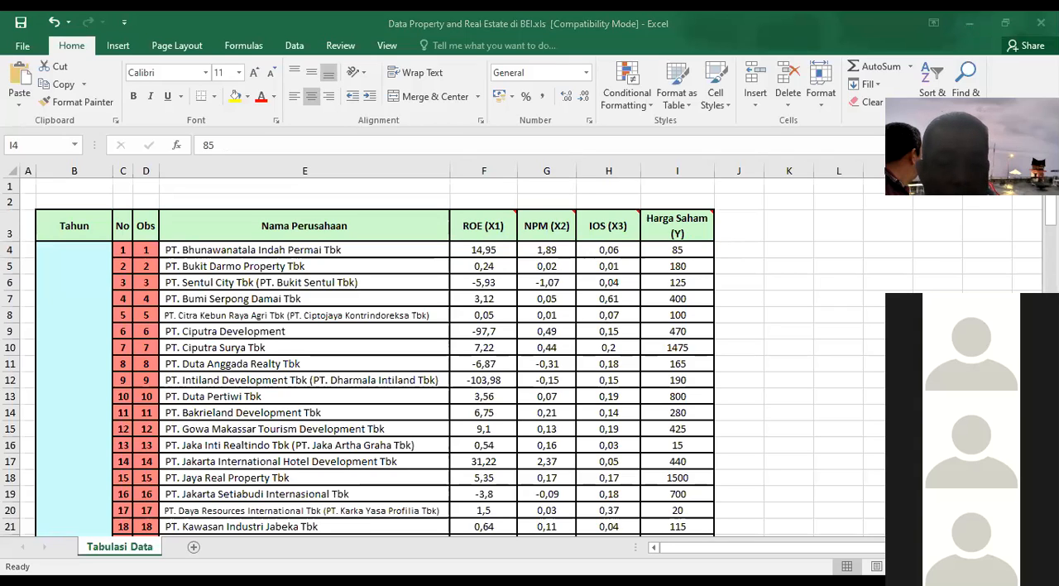
left_click(325, 346)
scroll(325, 343, "down", 1)
scroll(325, 342, "up", 1)
scroll(326, 343, "down", 17)
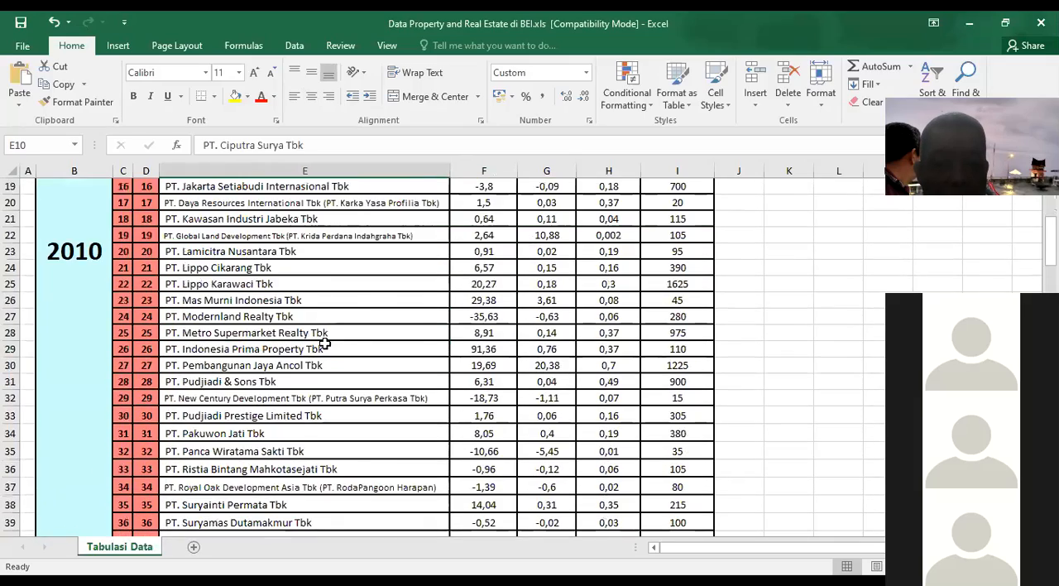
scroll(325, 343, "down", 20)
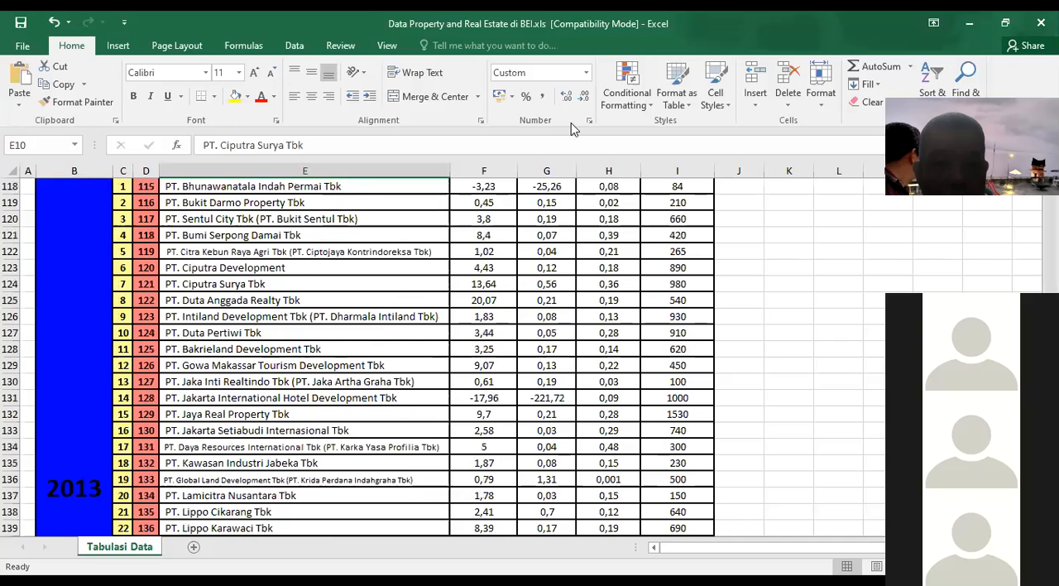
scroll(325, 346, "down", 8)
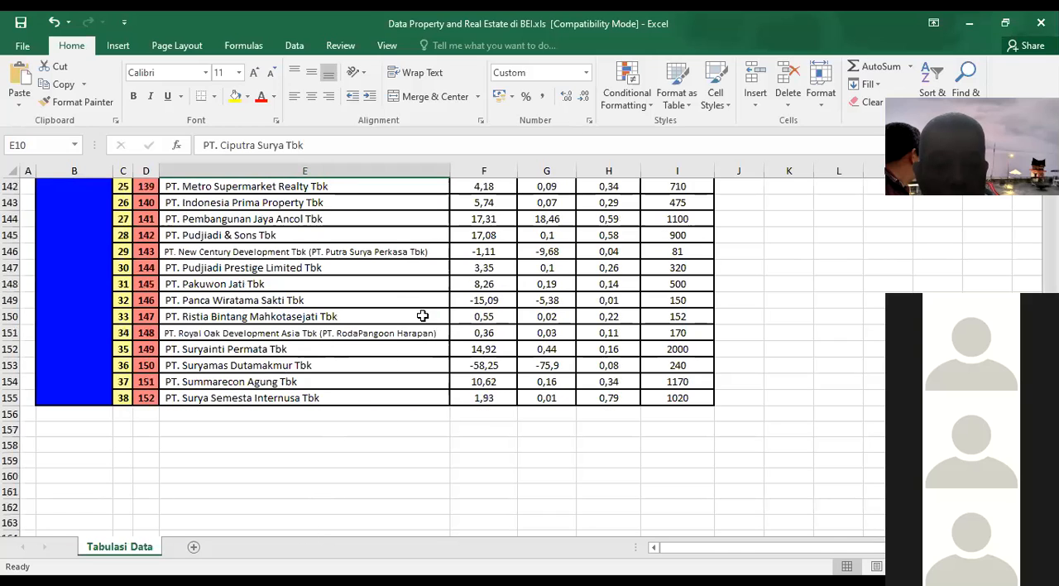
scroll(495, 315, "up", 17)
scroll(496, 317, "up", 16)
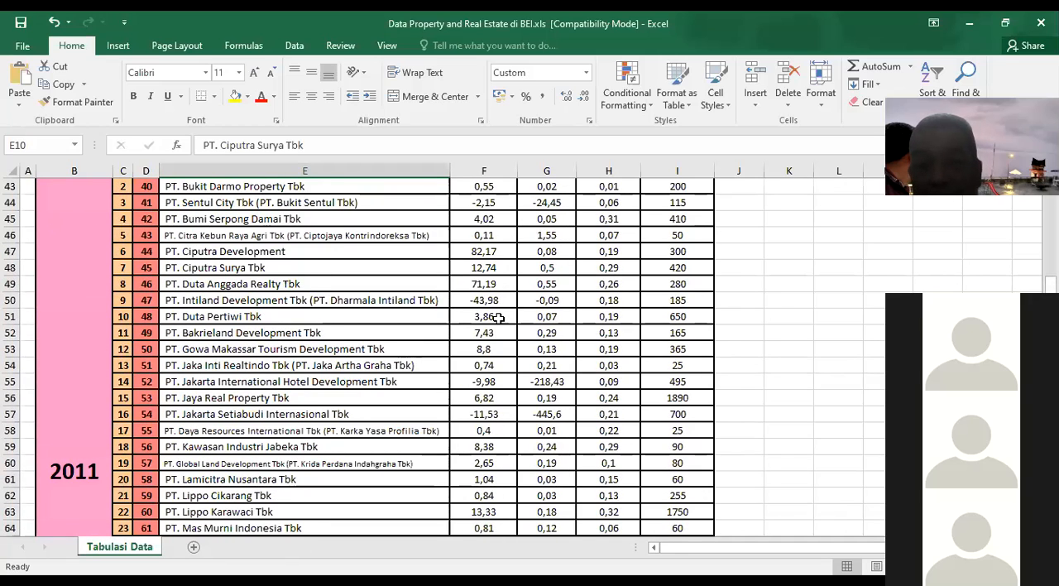
scroll(498, 317, "up", 5)
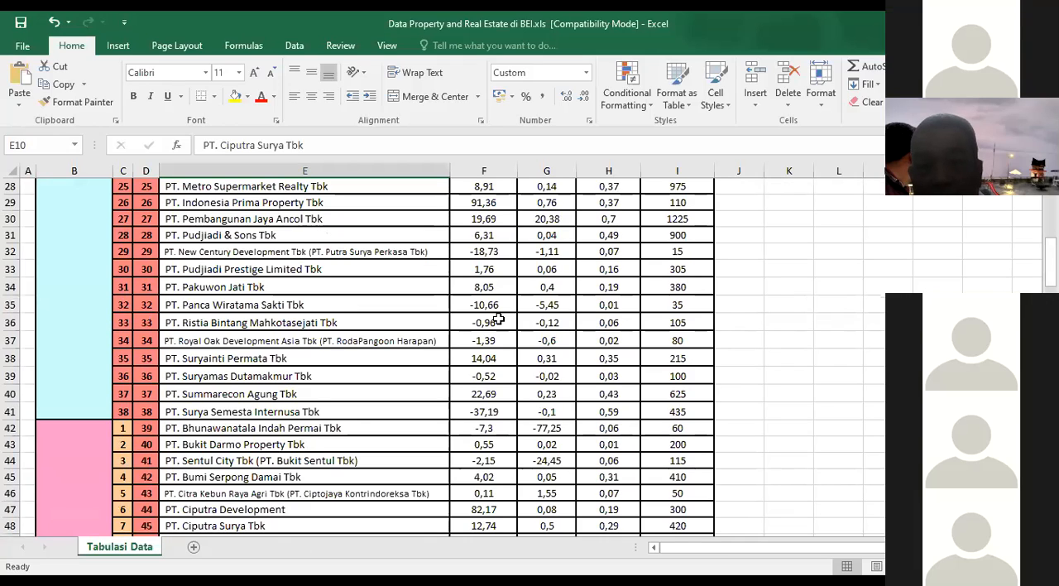
left_click(400, 308)
scroll(400, 309, "up", 9)
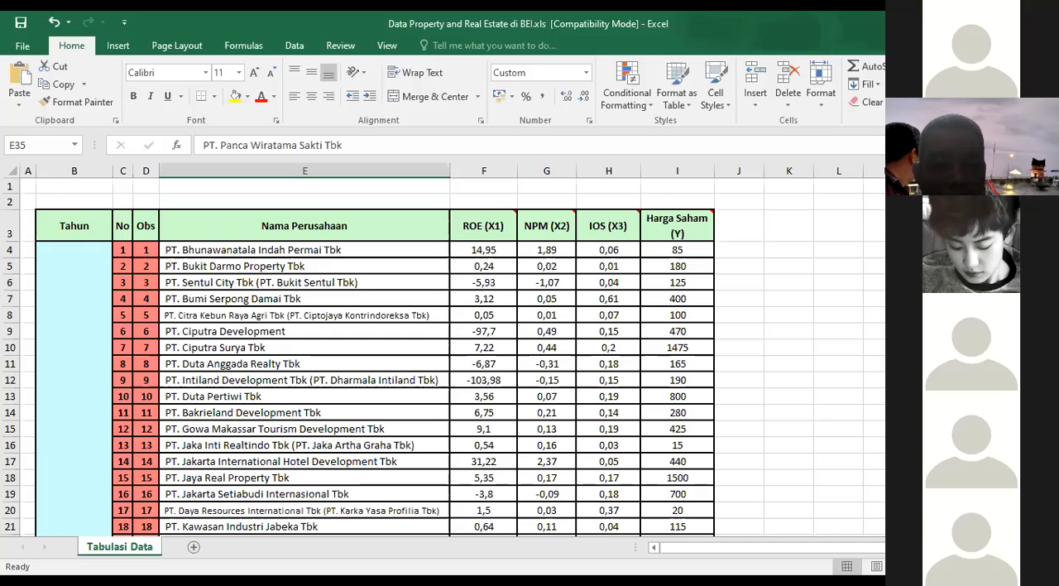
Step: Save a copy of the workbook as "WarpPLS-Data Property and Real Estate di BEI.xls" in the same folder
left_click(254, 348)
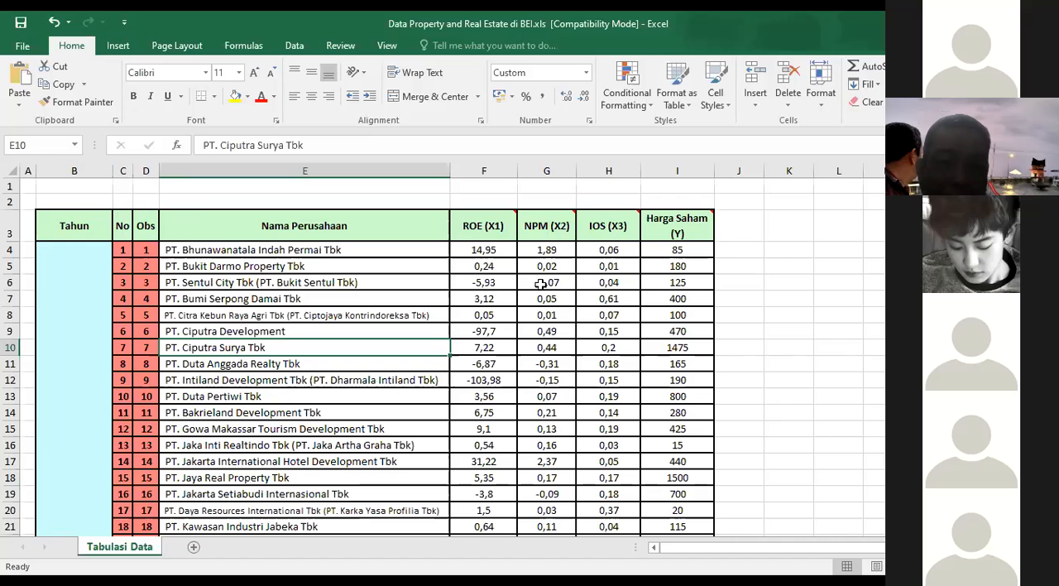
left_click(26, 46)
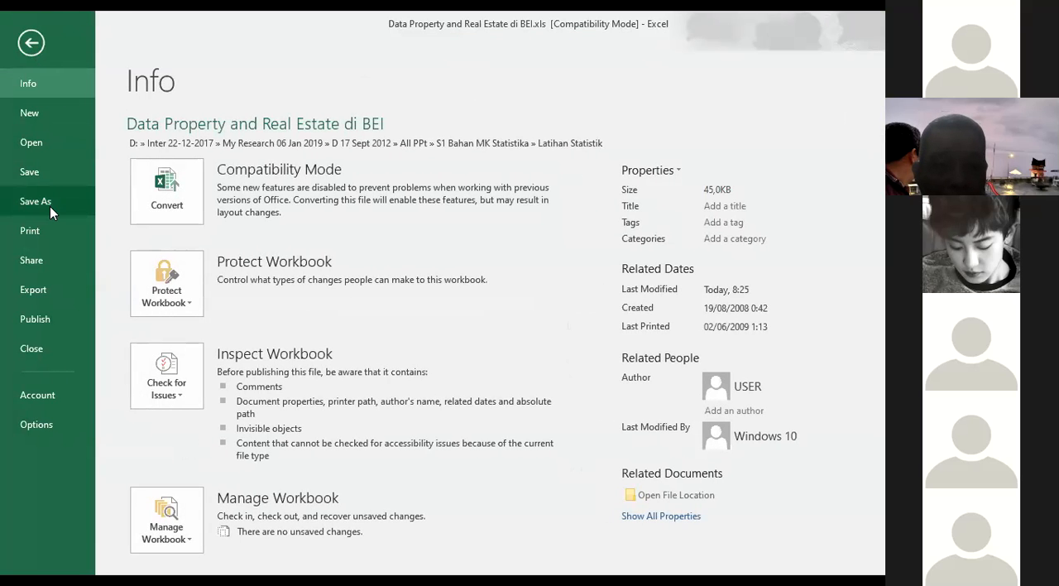
left_click(50, 206)
left_click(515, 169)
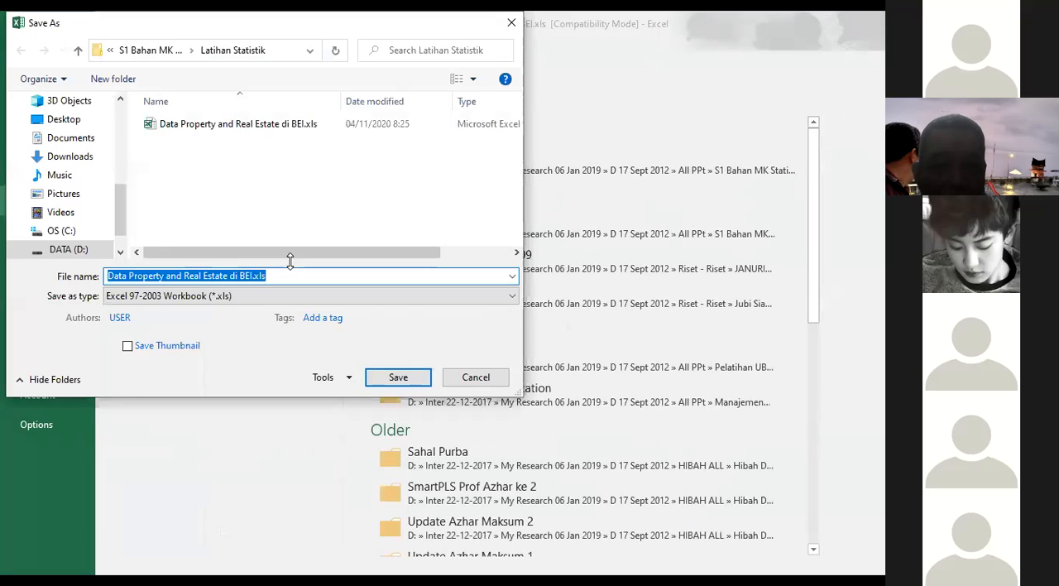
left_click(151, 279)
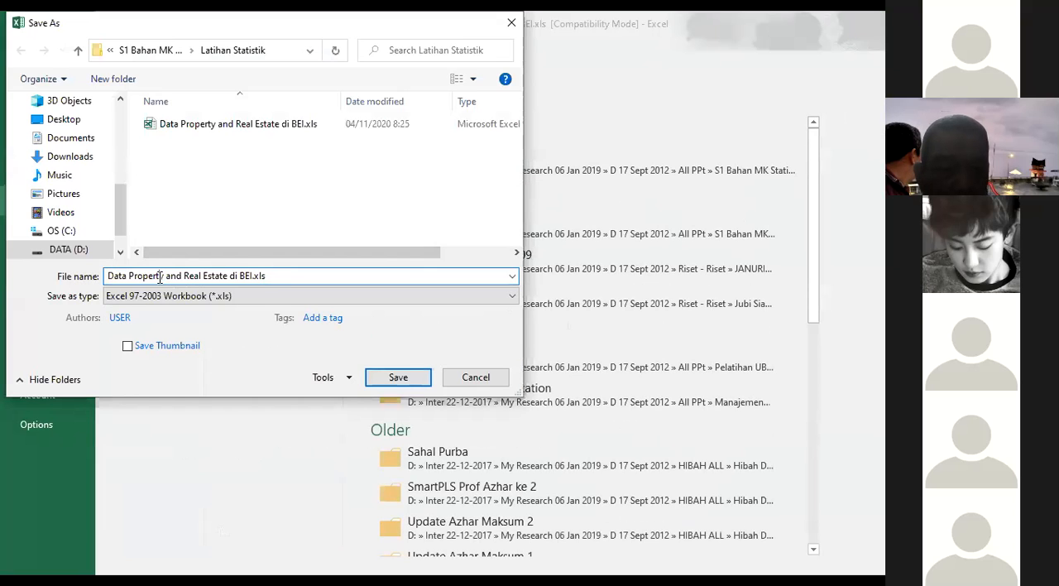
left_click(109, 279)
type("Warp")
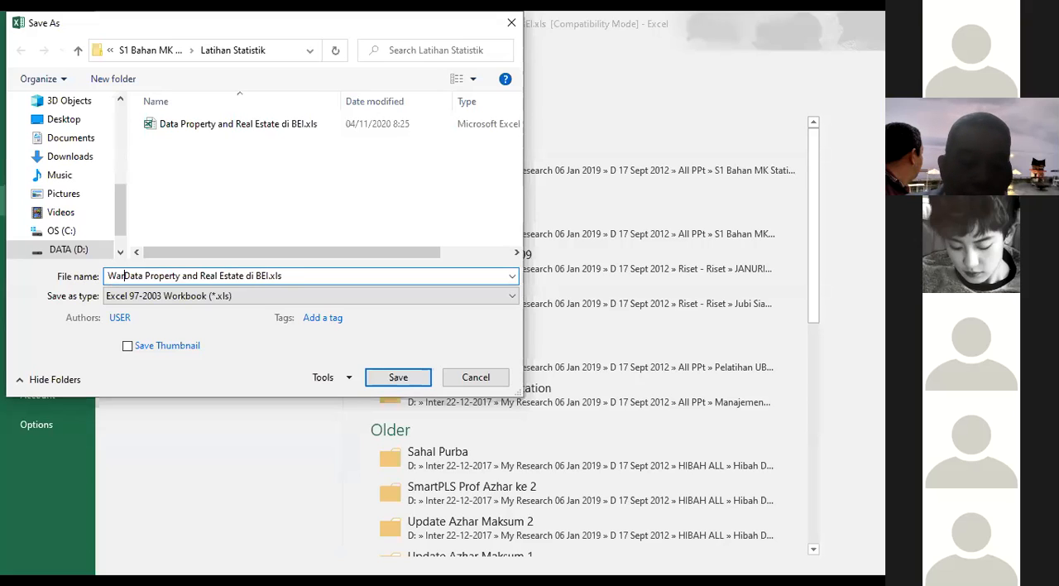
type("PLS-")
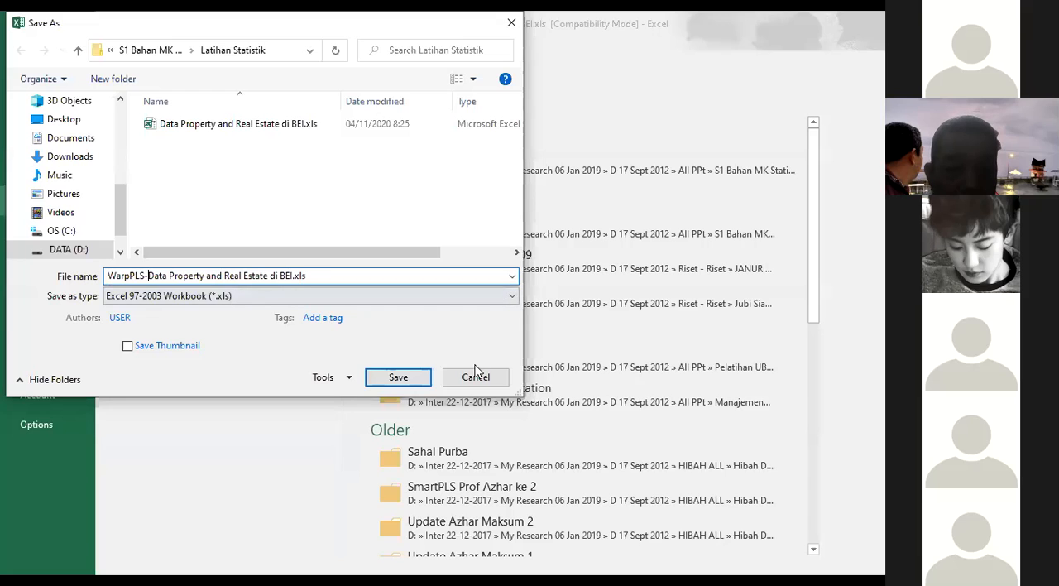
left_click(398, 377)
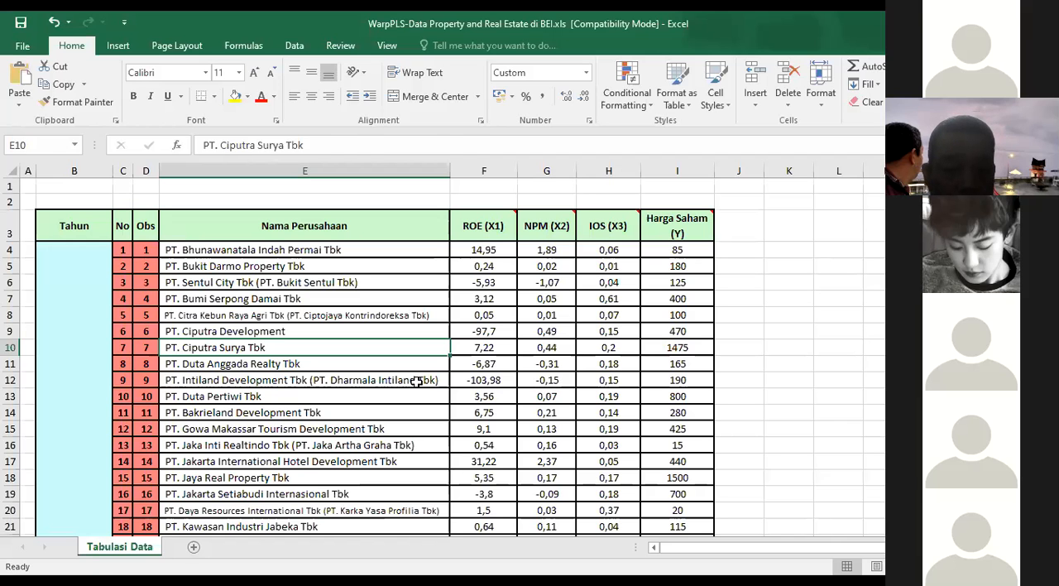
Step: Delete columns A to E, including Tahun, No, Obs and Nama Perusahaan, so the data starts with ROE (X1)
left_click(418, 381)
left_click(83, 171)
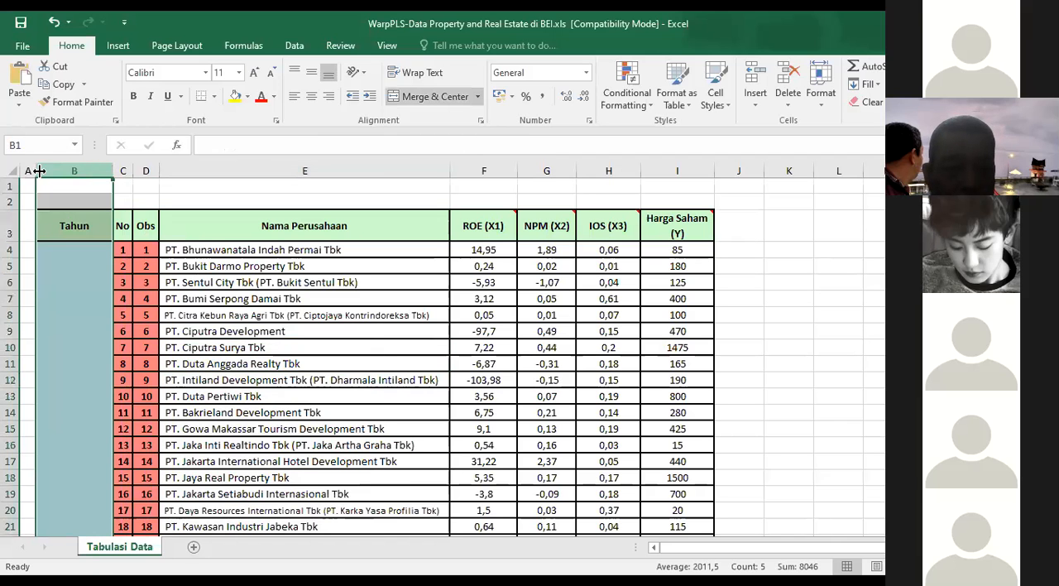
left_click(33, 171)
left_click_drag(33, 170, 324, 169)
right_click(325, 170)
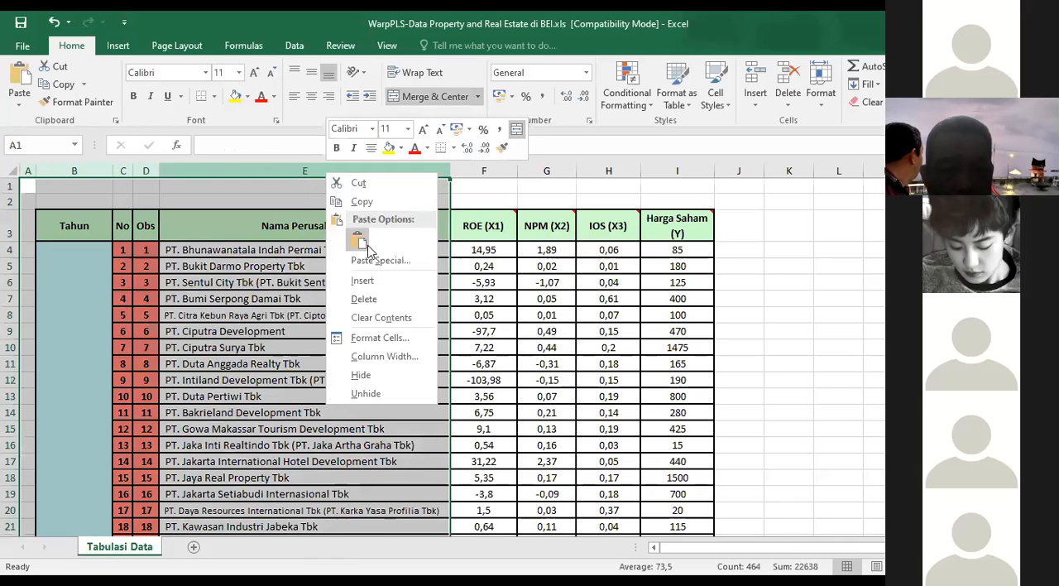
left_click(383, 297)
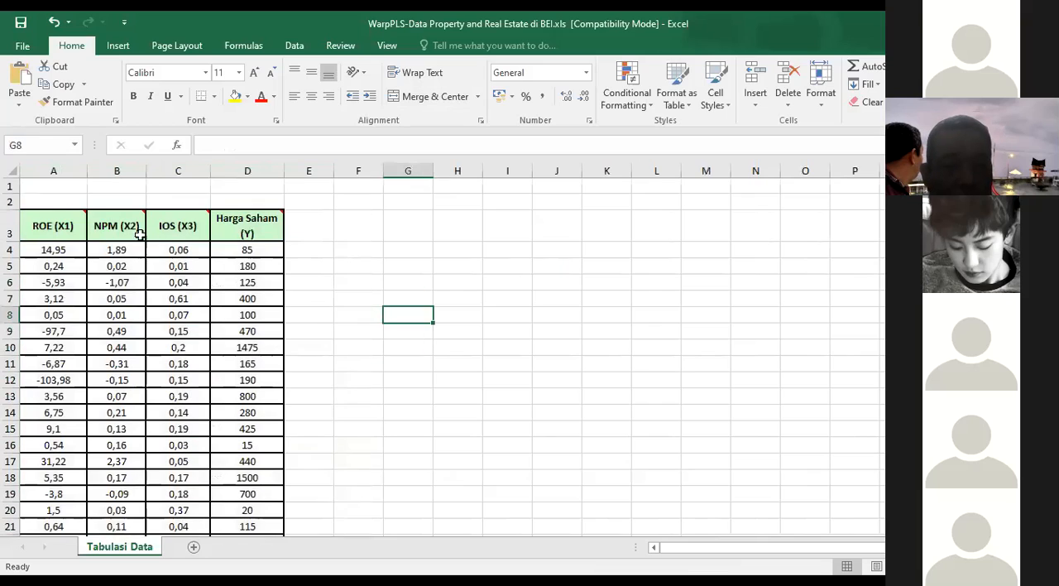
Step: Shorten the headers ROE (X1) and NPM (X2) to X1 and X2
left_click(38, 198)
left_click_drag(10, 185, 10, 192)
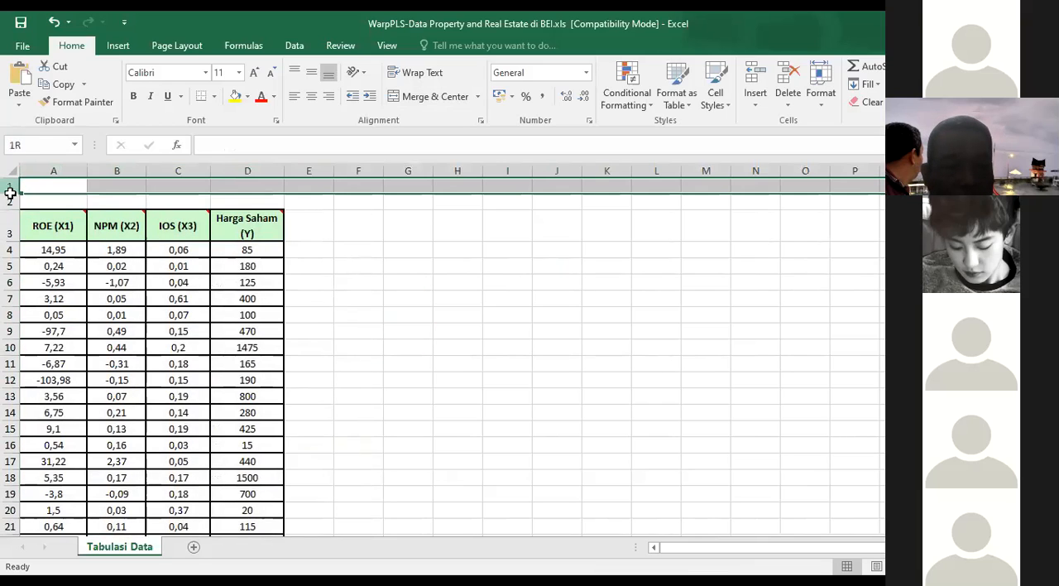
left_click(80, 226)
type("X")
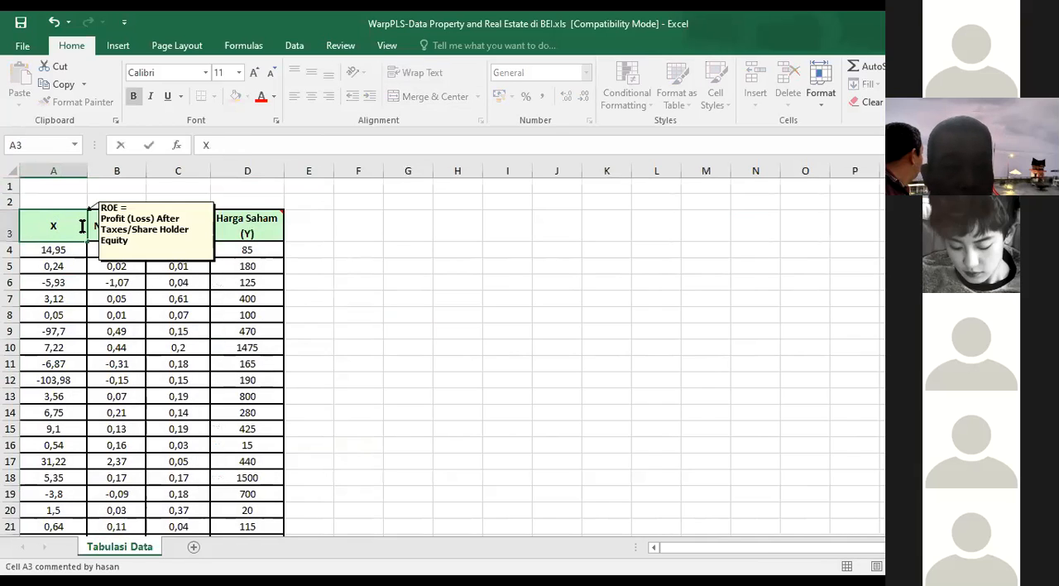
type("1")
left_click(130, 224)
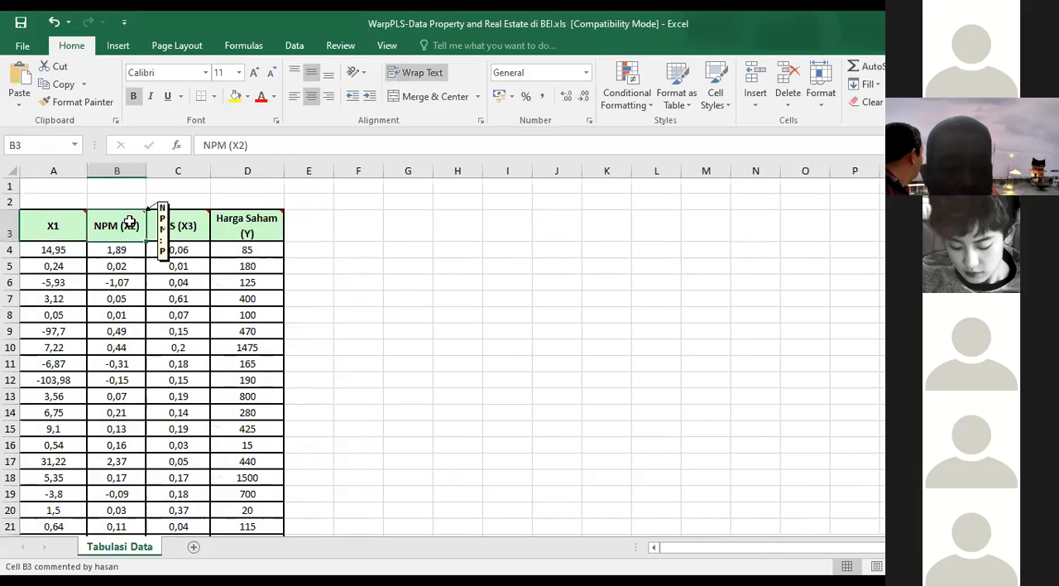
type("X2")
left_click(367, 281)
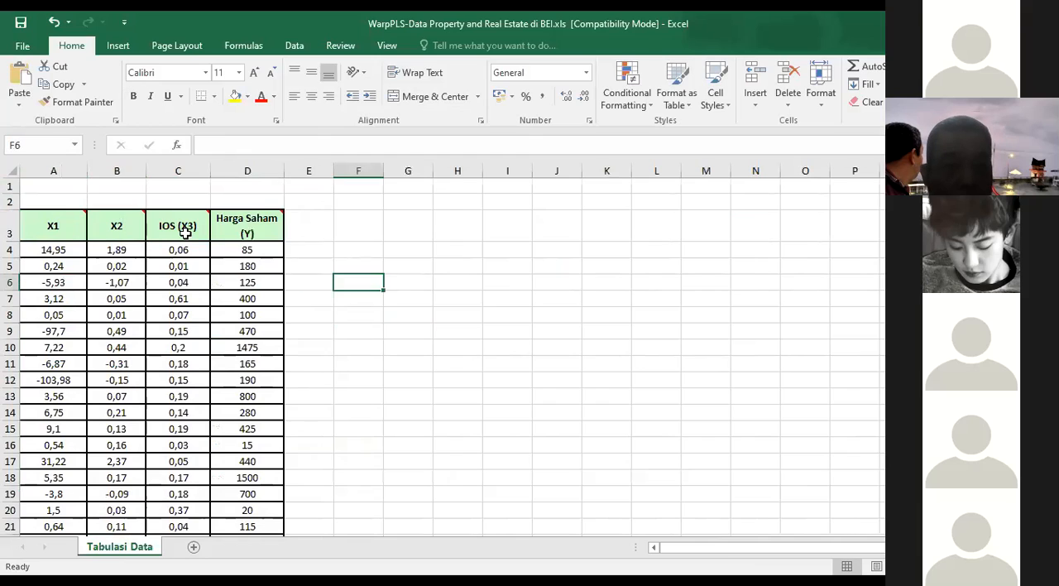
Step: Shorten the headers IOS (X3) and Harga Saham (Y) to X3 and Y
left_click(184, 231)
type("X3")
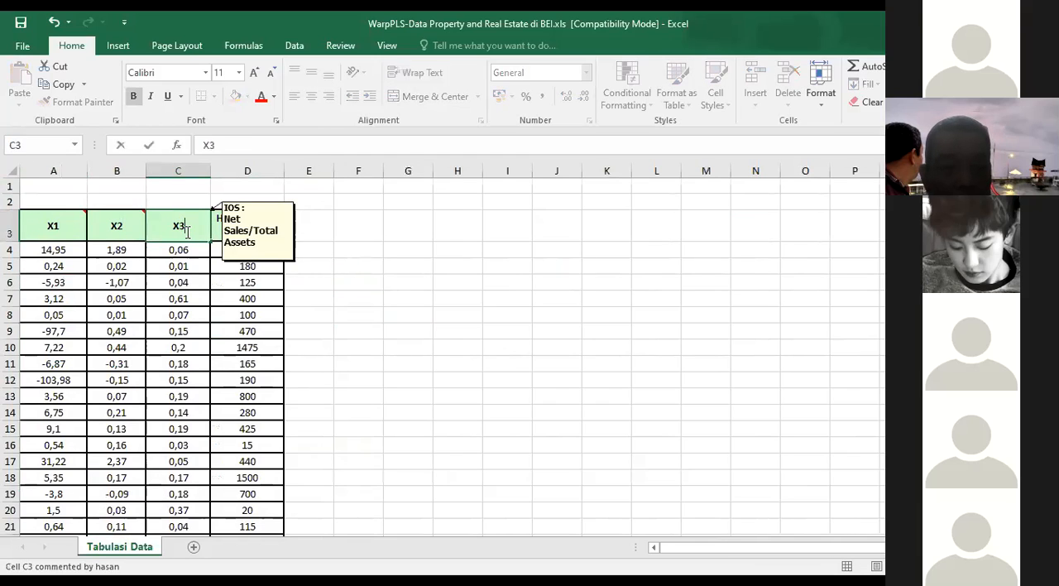
left_click(380, 317)
left_click(247, 226)
type("Y")
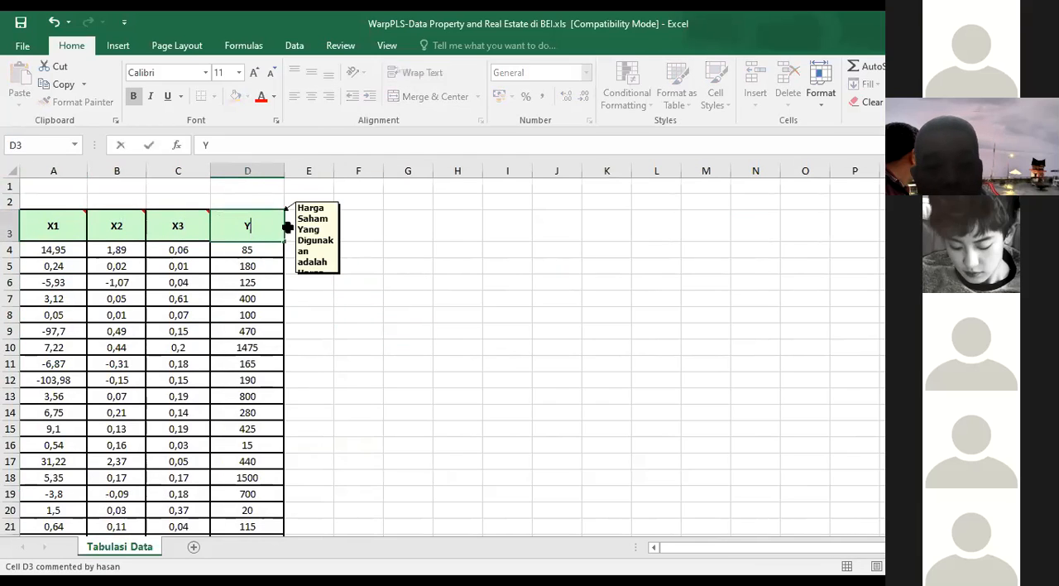
left_click(507, 348)
Step: Delete the two empty rows above the header and check the data down to its last row and back
left_click_drag(7, 186, 6, 194)
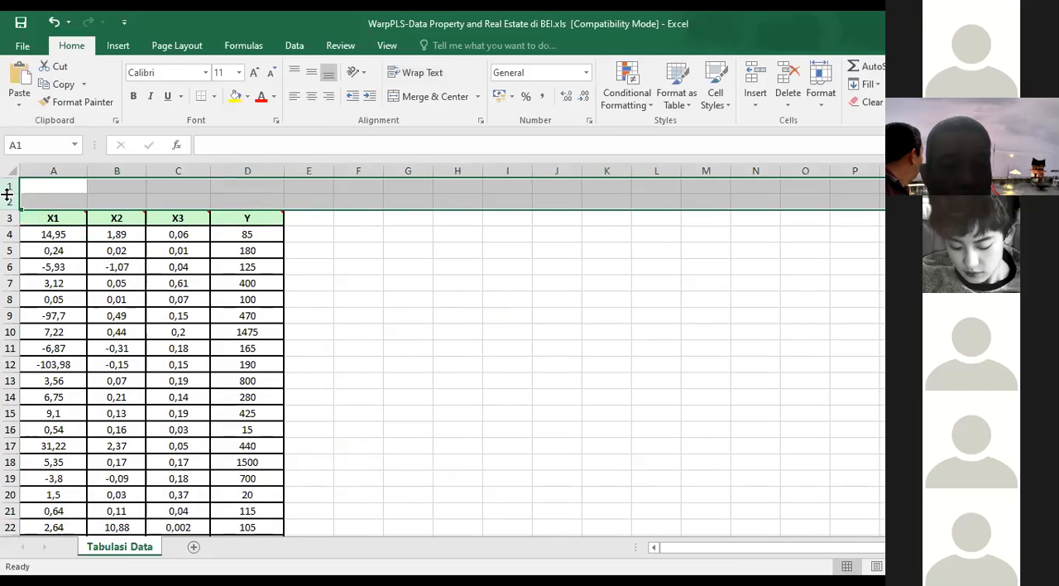
left_click(409, 330)
scroll(414, 329, "down", 20)
scroll(415, 330, "down", 20)
scroll(346, 353, "up", 5)
left_click(328, 360)
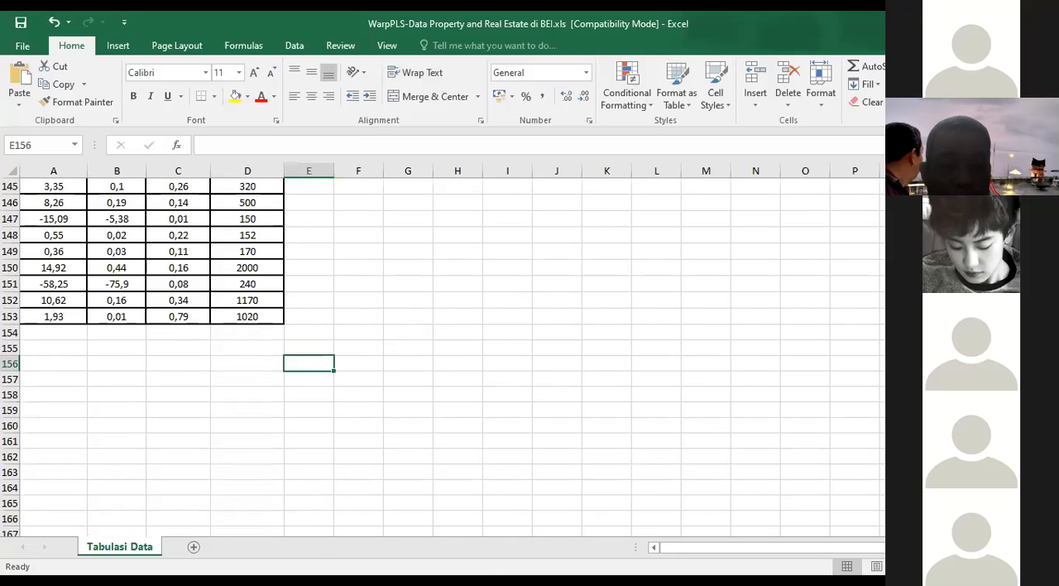
scroll(440, 371, "up", 20)
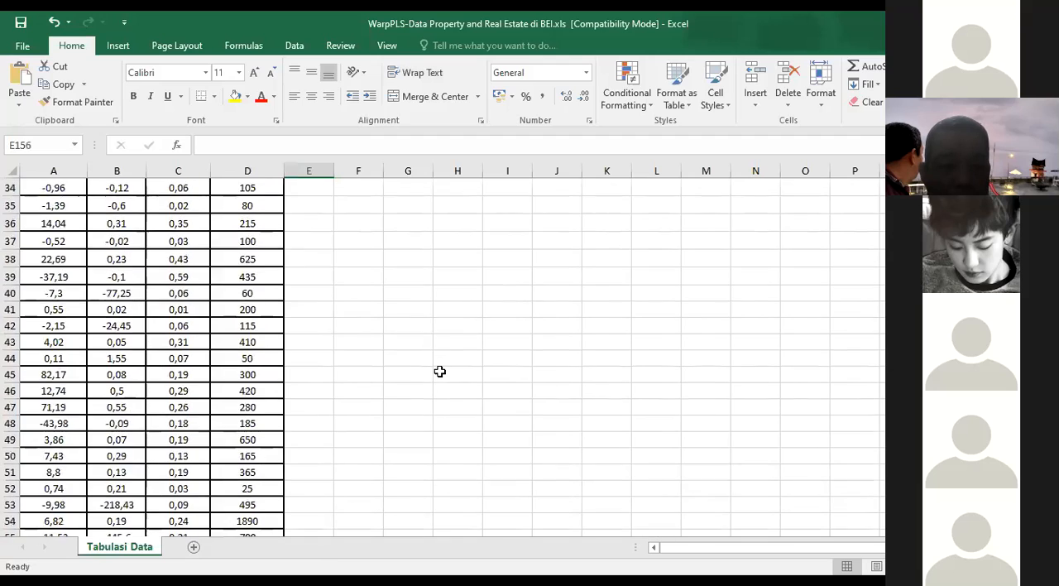
scroll(439, 372, "up", 11)
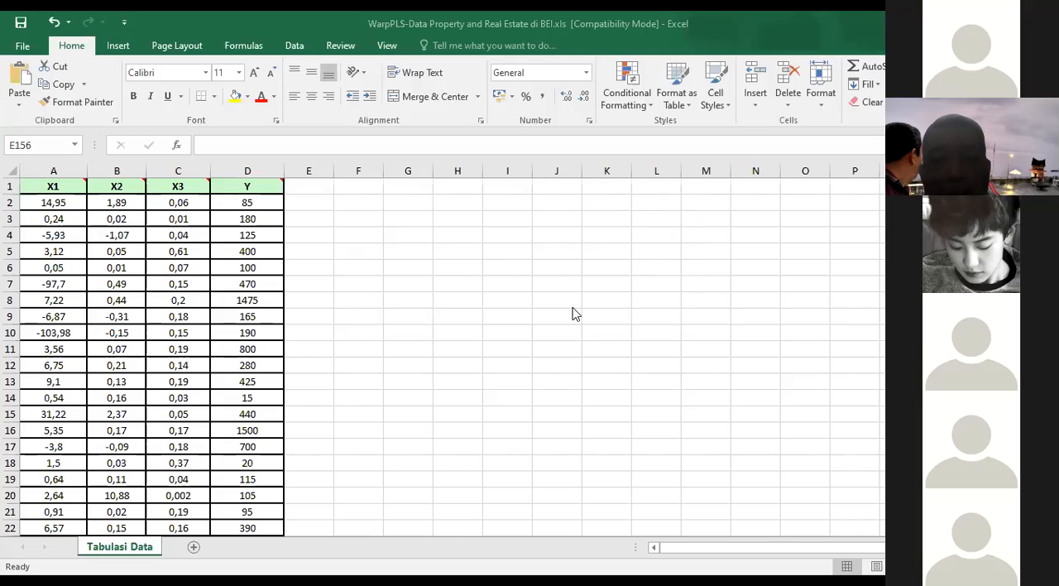
Step: Switch to the WarpPLS raw data file selection and try setting its file type filter to All Files
key("alt+Tab")
key("alt+Tab")
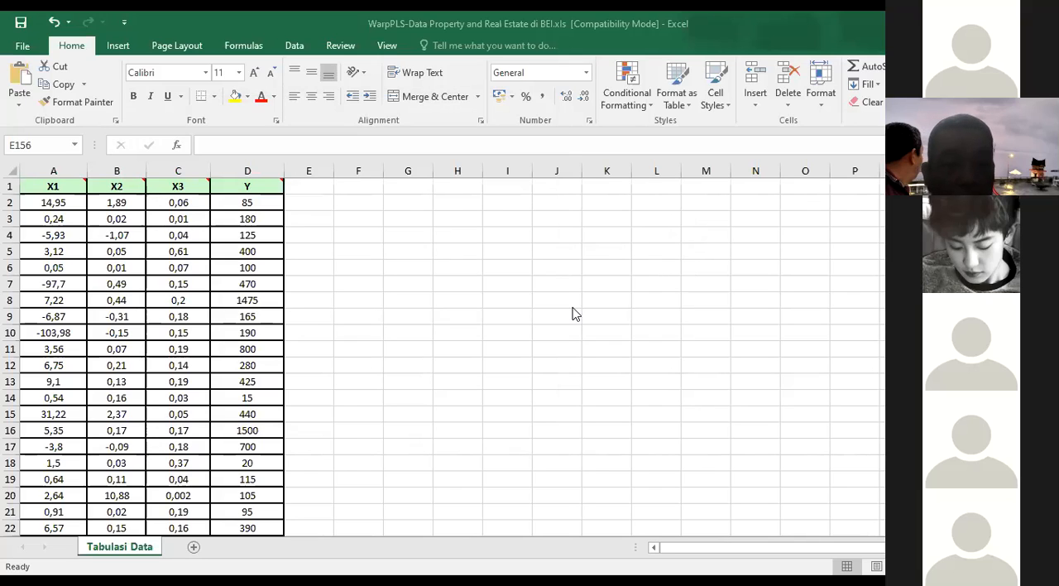
key("alt+Down")
key("Down")
key("Down")
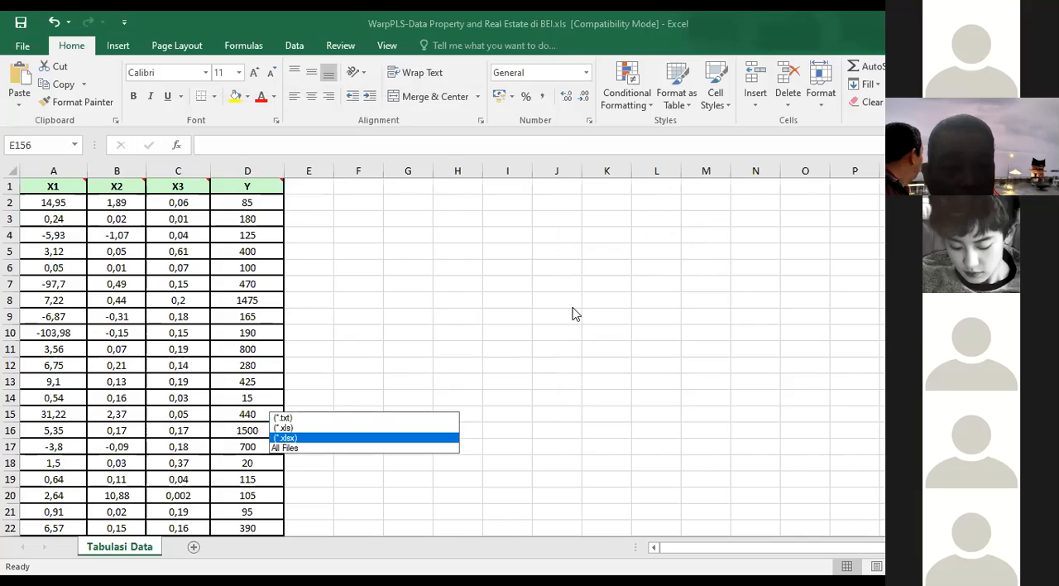
key("Down")
key("Return")
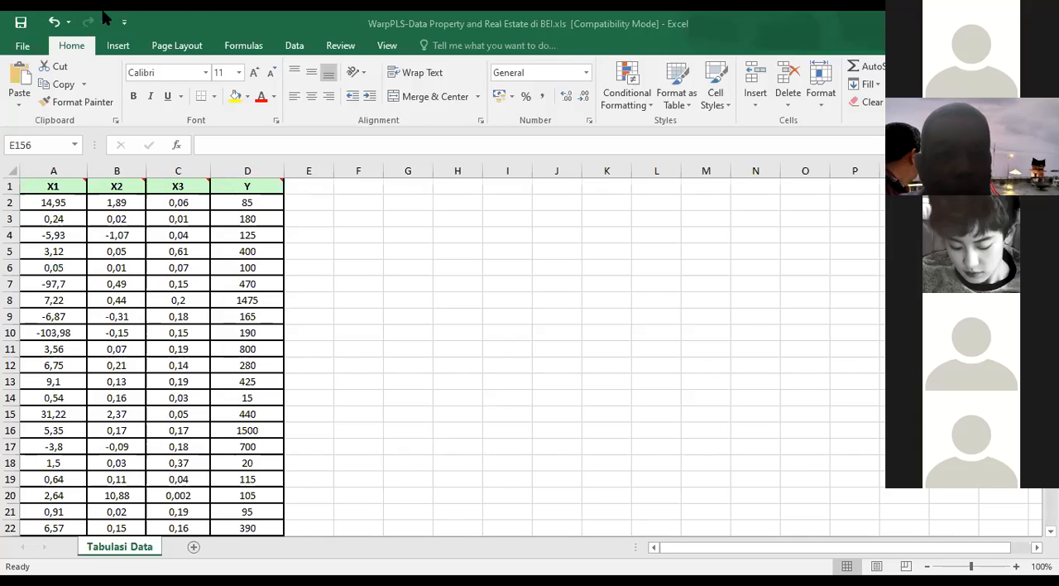
left_click(37, 253)
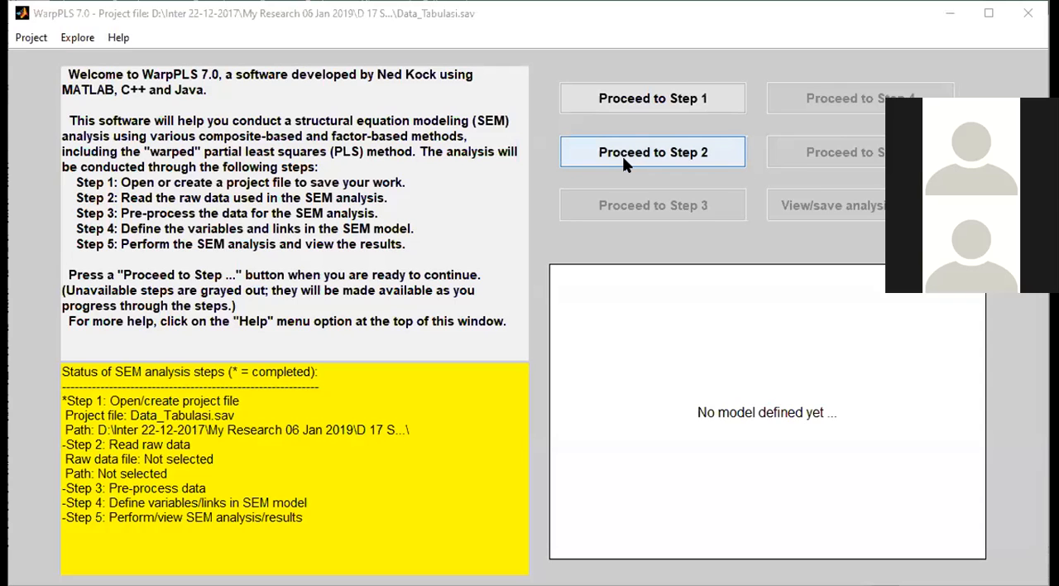
Step: Maximize the WarpPLS window, start Step 2 for reading raw data, and set the file type filter to All Files
left_click(622, 156)
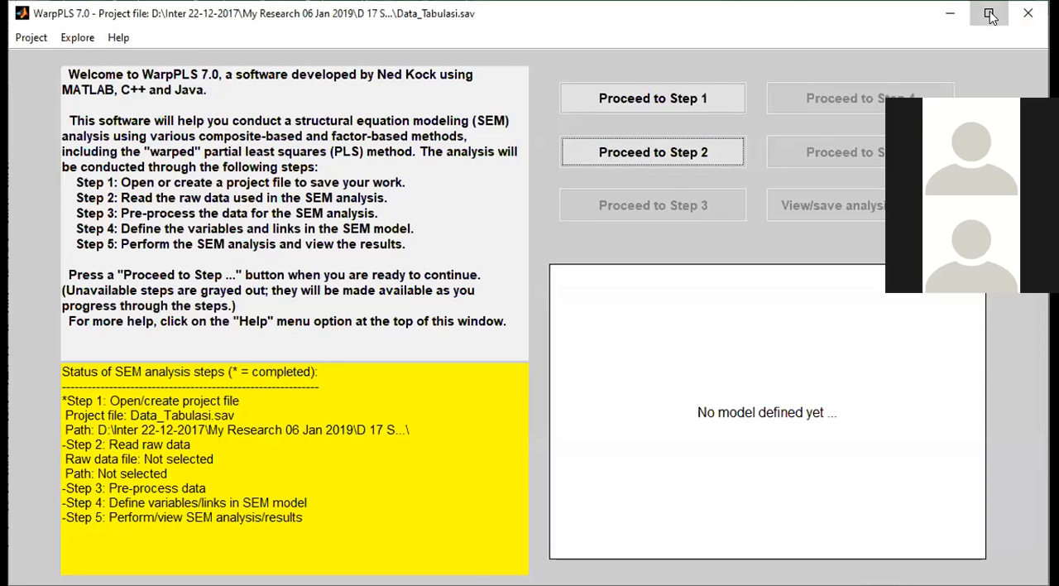
left_click(990, 14)
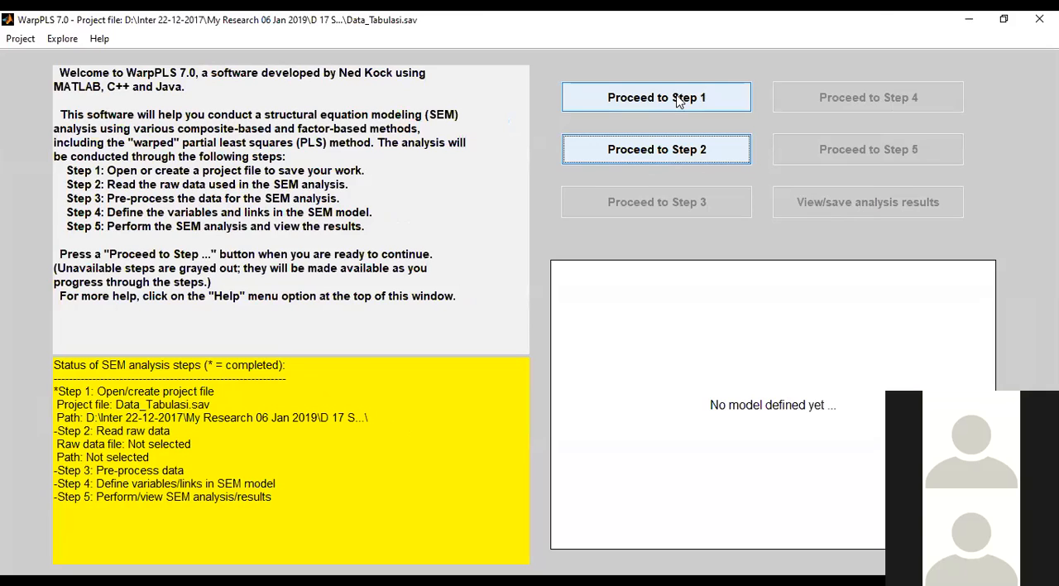
left_click(708, 152)
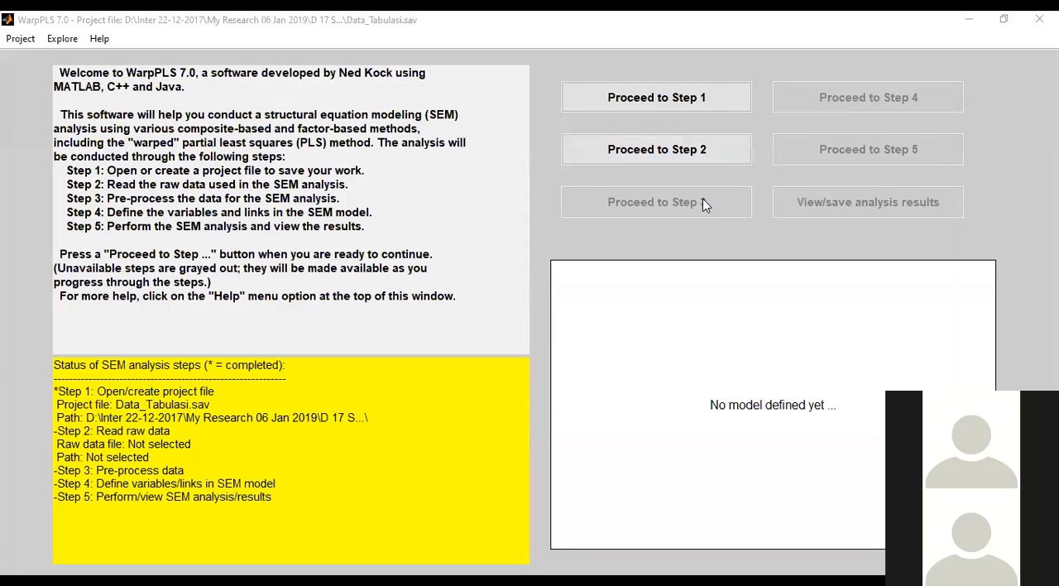
left_click(364, 402)
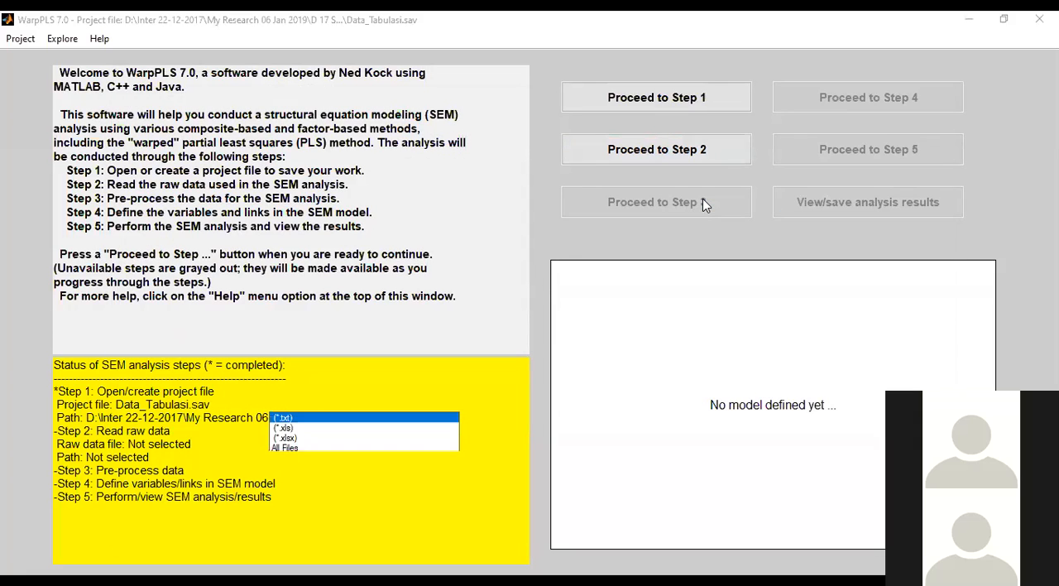
left_click(364, 448)
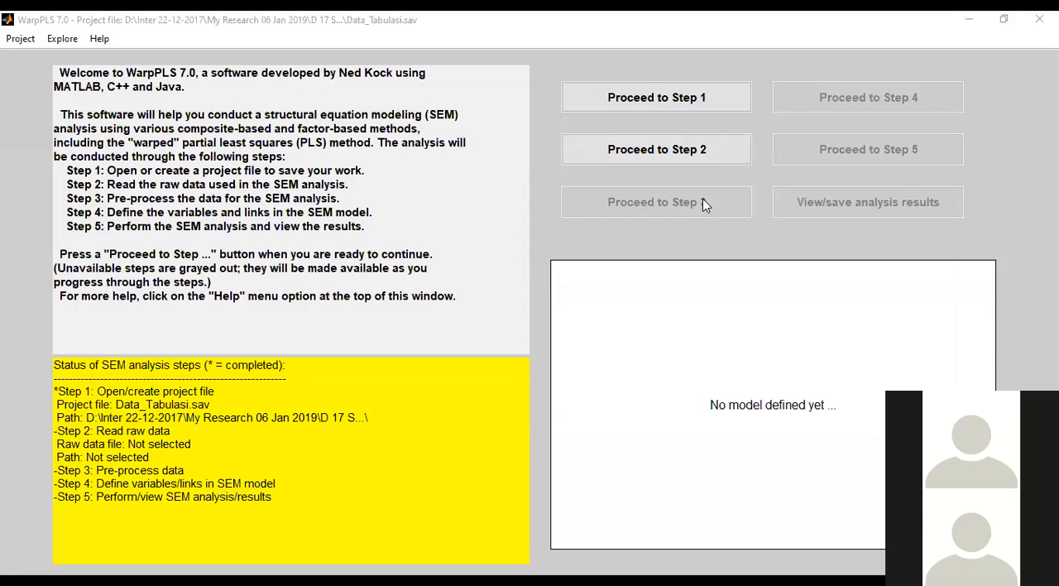
left_click(364, 402)
left_click(364, 447)
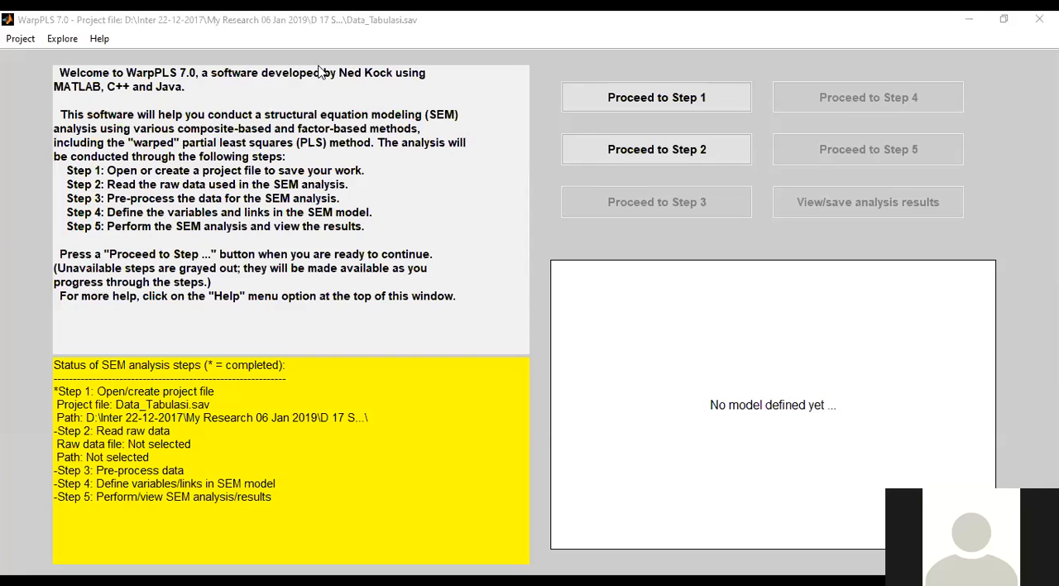
left_click(364, 403)
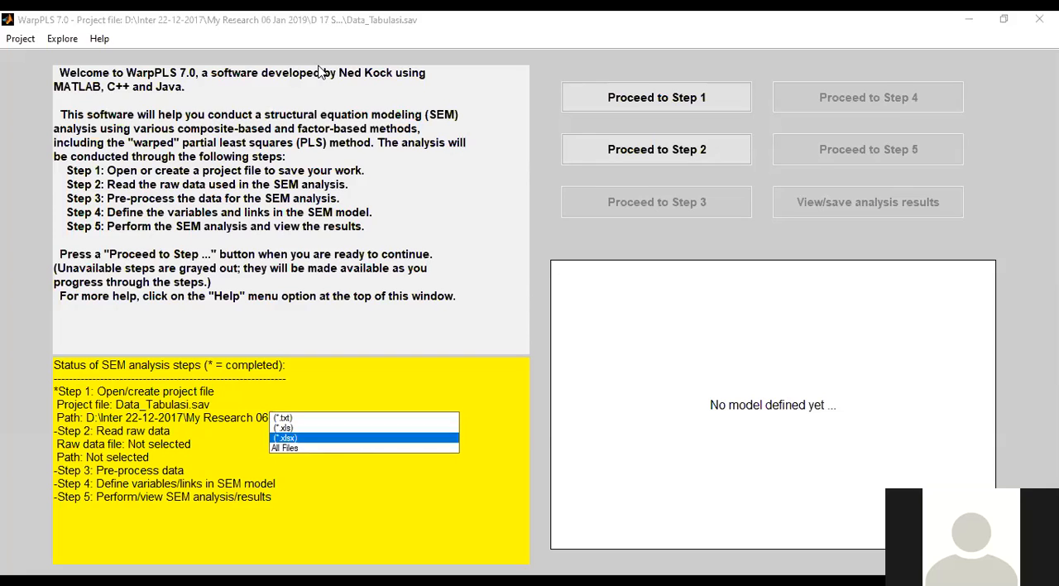
left_click(364, 447)
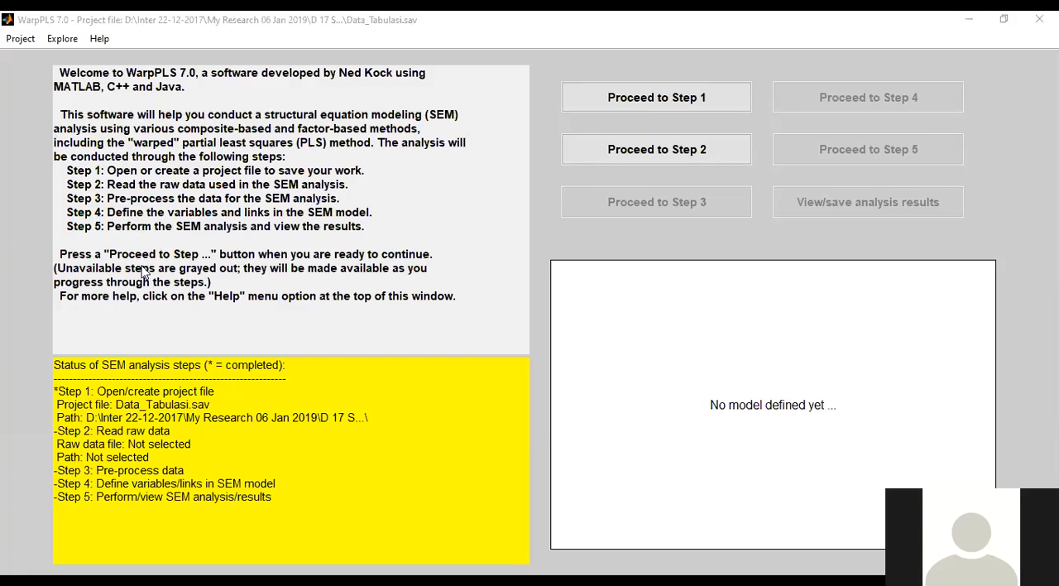
Step: Import "WarpPLS-Data Property and Real Estate di BEI.xls" as raw data and accept the X1, X2, X3 and Y table as correct
left_click(601, 332)
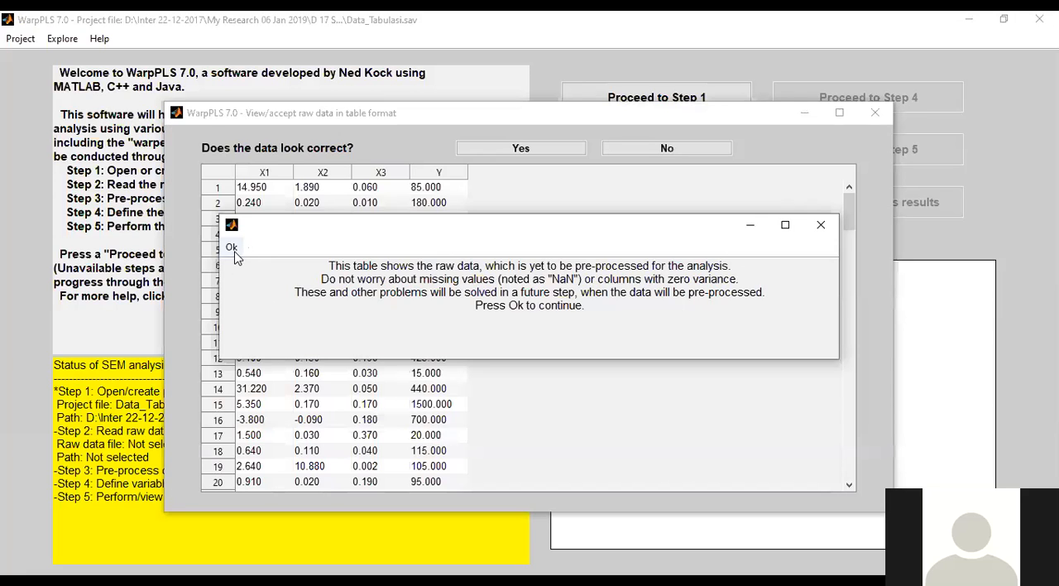
left_click(232, 248)
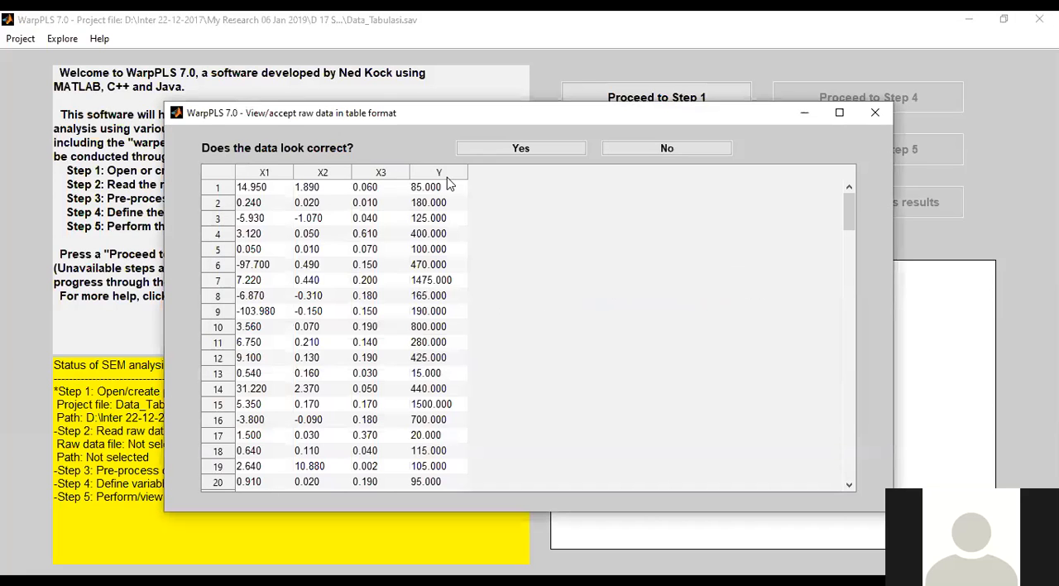
left_click(544, 149)
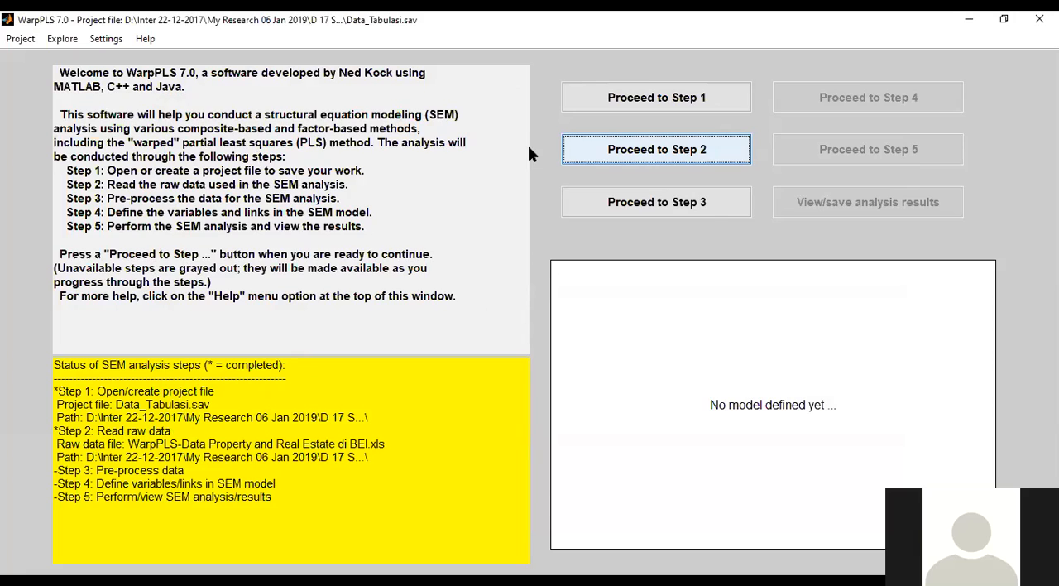
Step: Run Step 3 to pre-process the raw data, review the pre-processing results, and accept the standardized X1, X2, X3 and Y table as correct
left_click(707, 210)
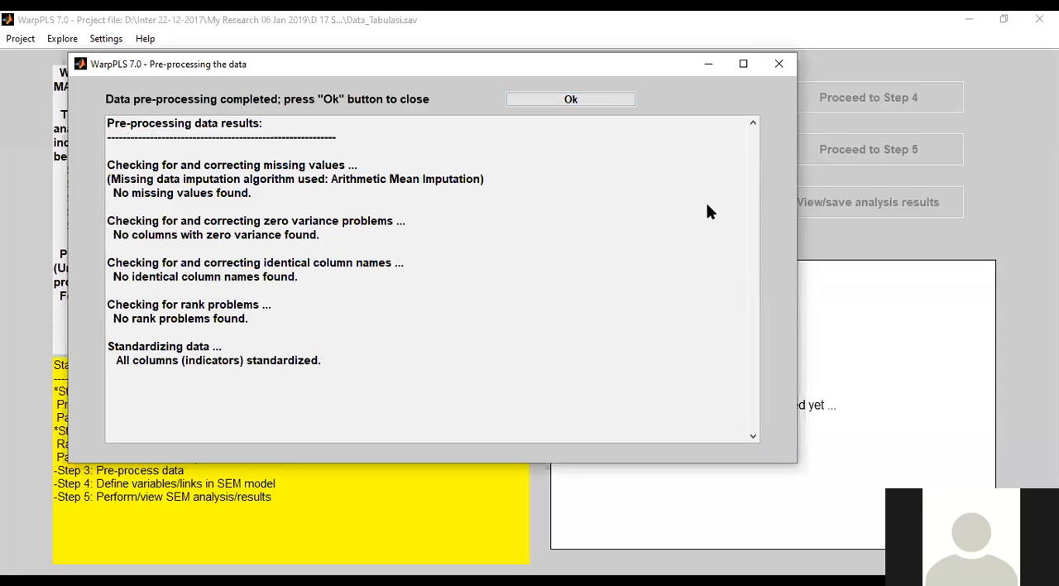
triple_click(112, 123)
left_click_drag(123, 165, 338, 179)
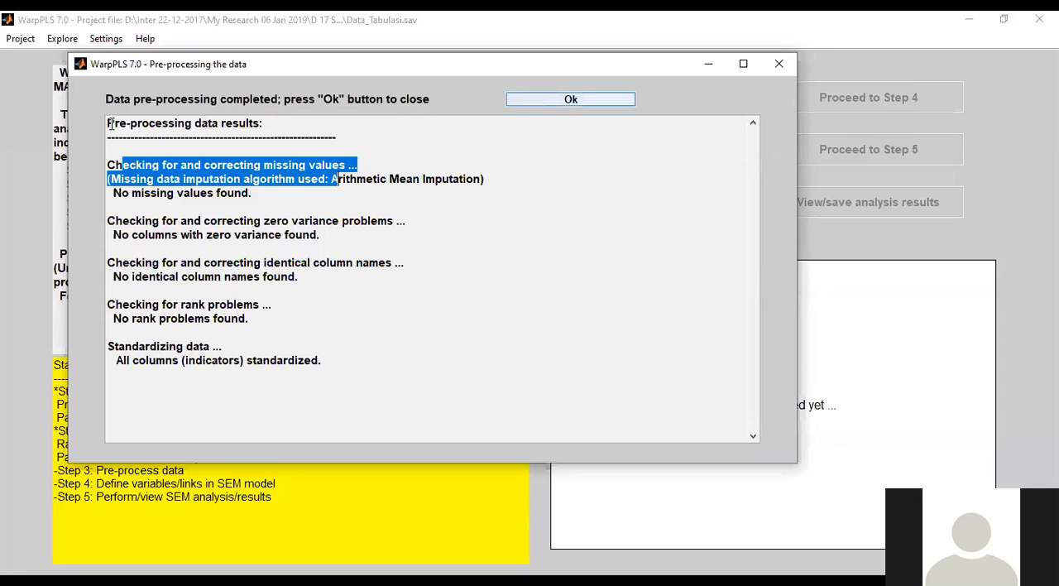
left_click(571, 100)
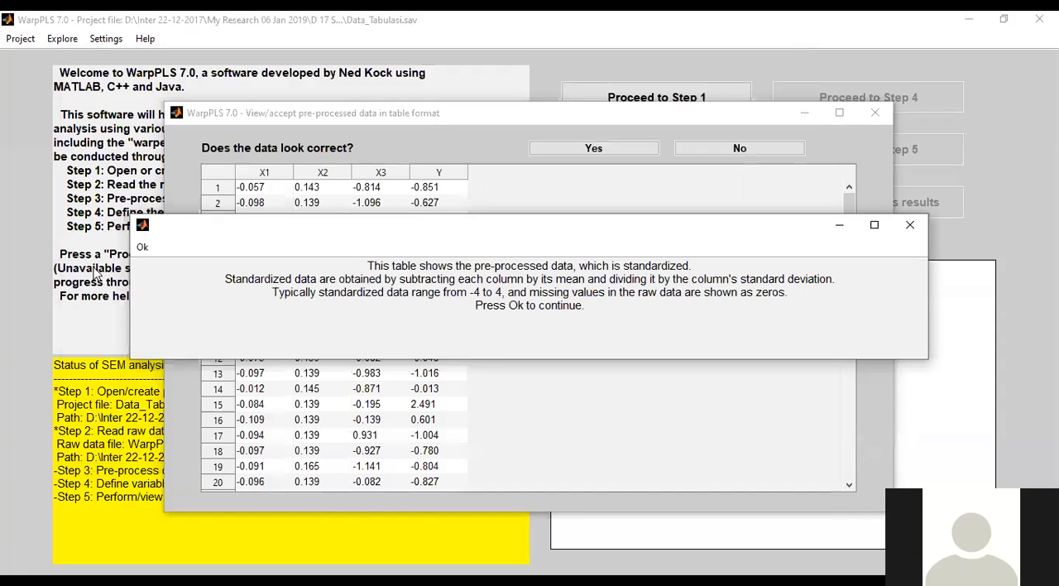
key("Return")
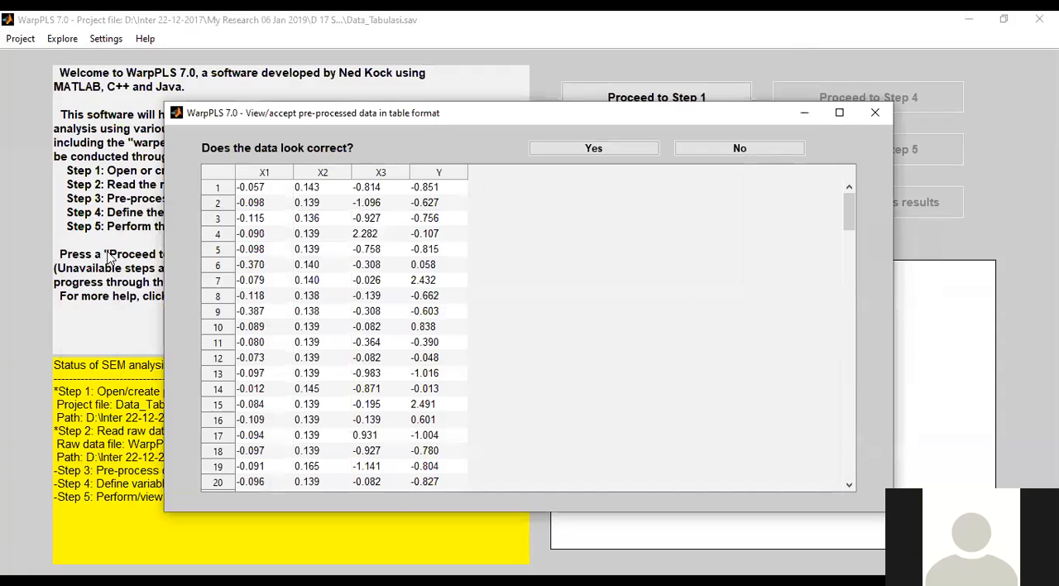
left_click(595, 149)
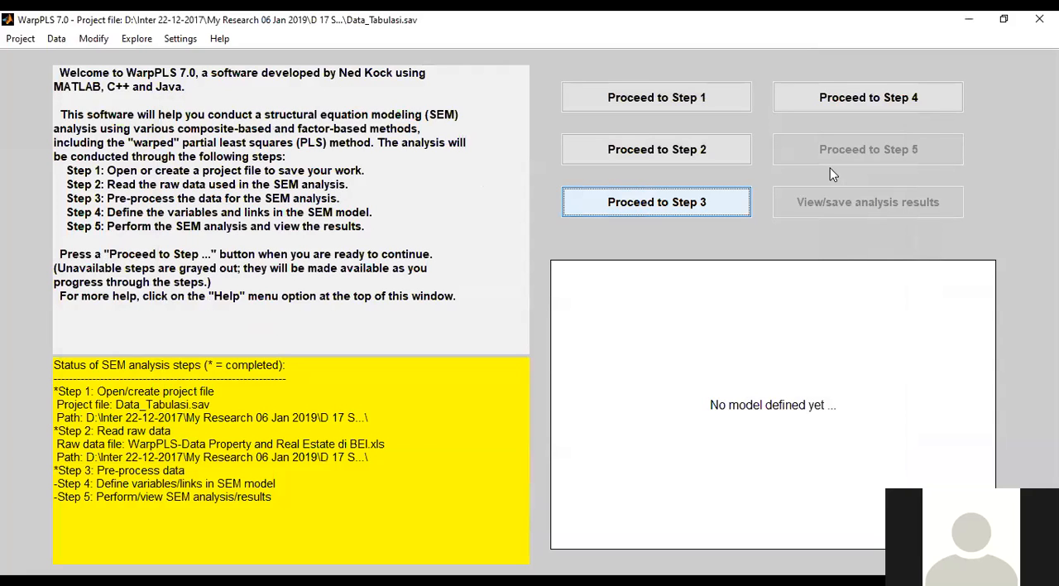
Step: Start Step 4 to define the SEM model and place the reflective latent variable NPM_X2 below and slightly right of ROI_X1
left_click(892, 99)
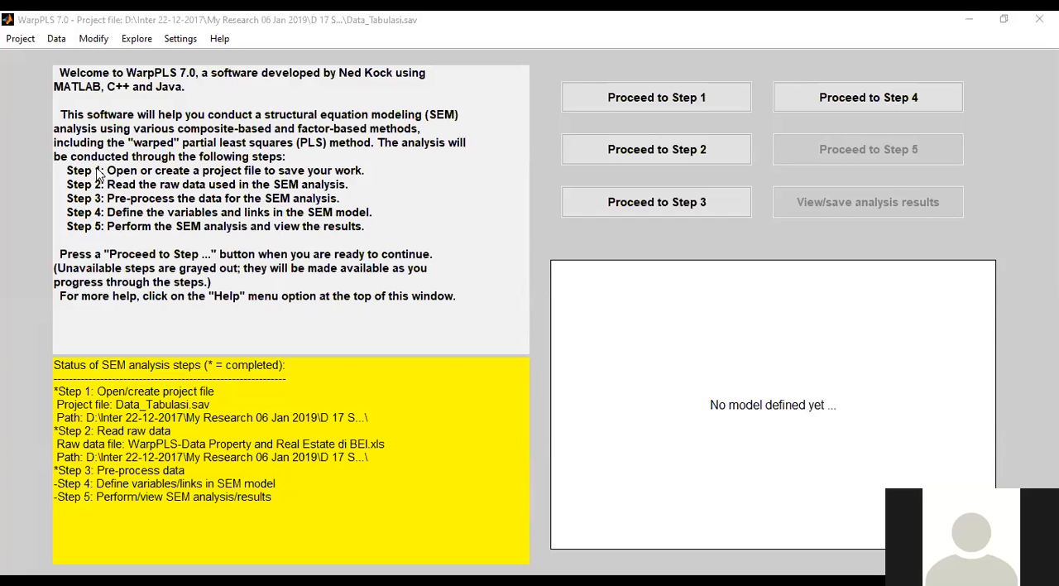
key("alt+Tab")
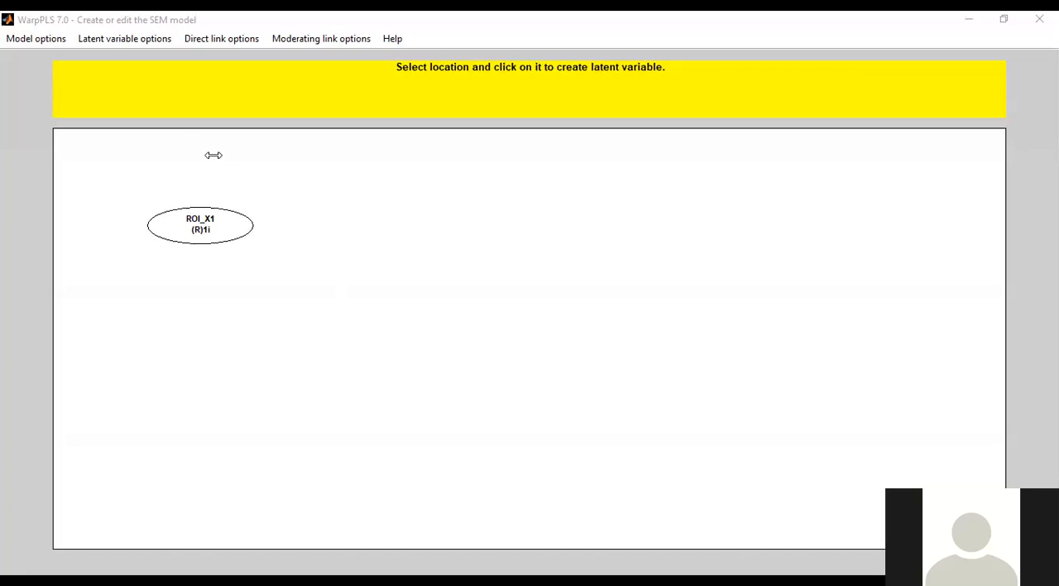
left_click(164, 352)
left_click_drag(166, 359, 290, 399)
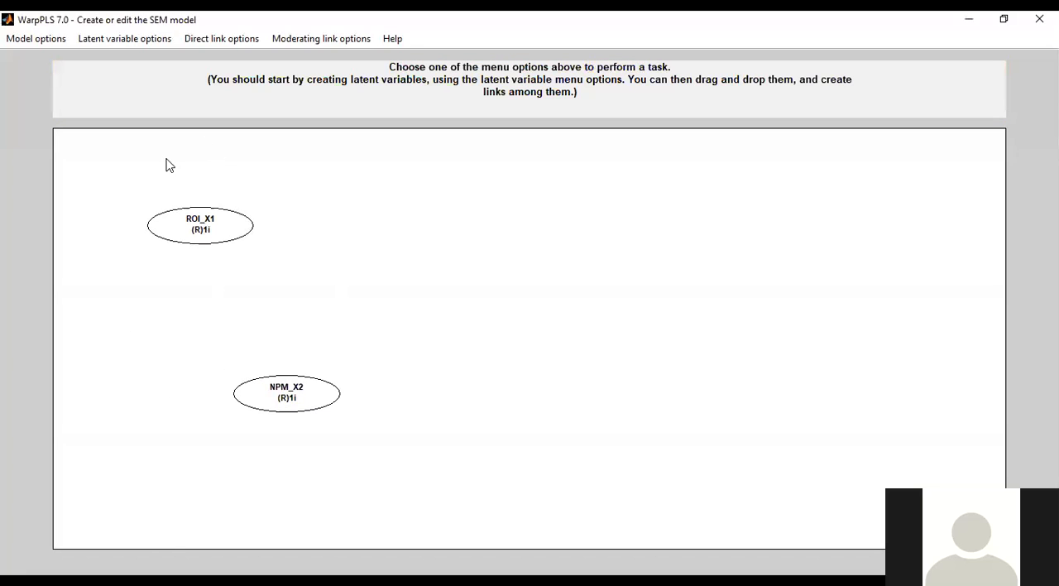
Step: Create the reflective single-indicator latent variable IOS_X3 and place it below and to the right of NPM_X2
left_click(139, 42)
left_click(141, 59)
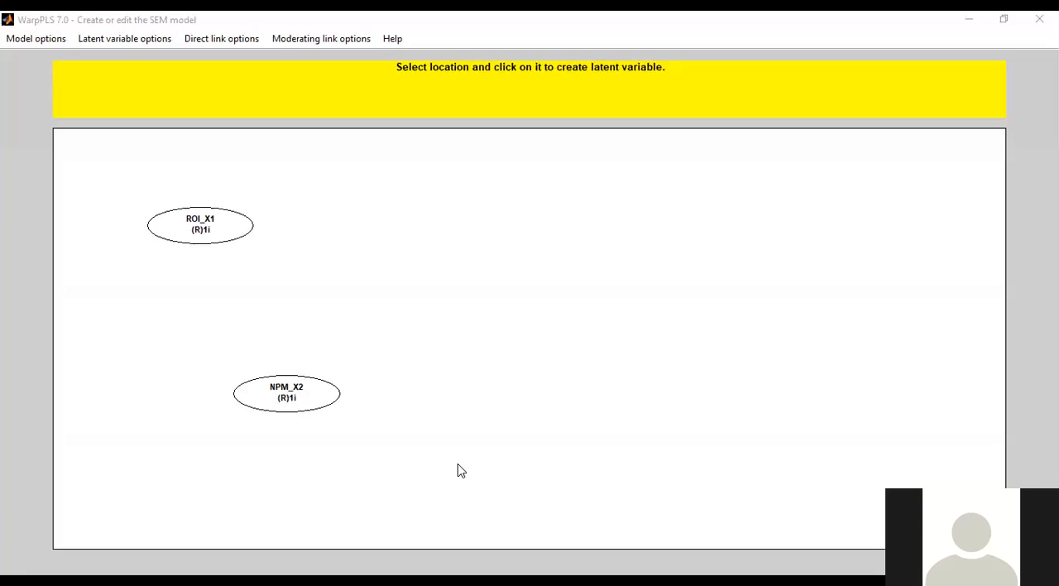
left_click(211, 148)
left_click_drag(468, 469, 466, 479)
Step: Rearrange the latent variables with ROI_X1 at the upper middle, NPM_X2 midway down on its left, and IOS_X3 below ROI_X1
left_click_drag(296, 389, 306, 343)
left_click_drag(211, 227, 452, 180)
left_click_drag(279, 347, 276, 326)
left_click_drag(461, 484, 461, 449)
Step: Create the reflective single-indicator latent variable Price_Y and place it to the right of the other three, level with NPM_X2
left_click(107, 39)
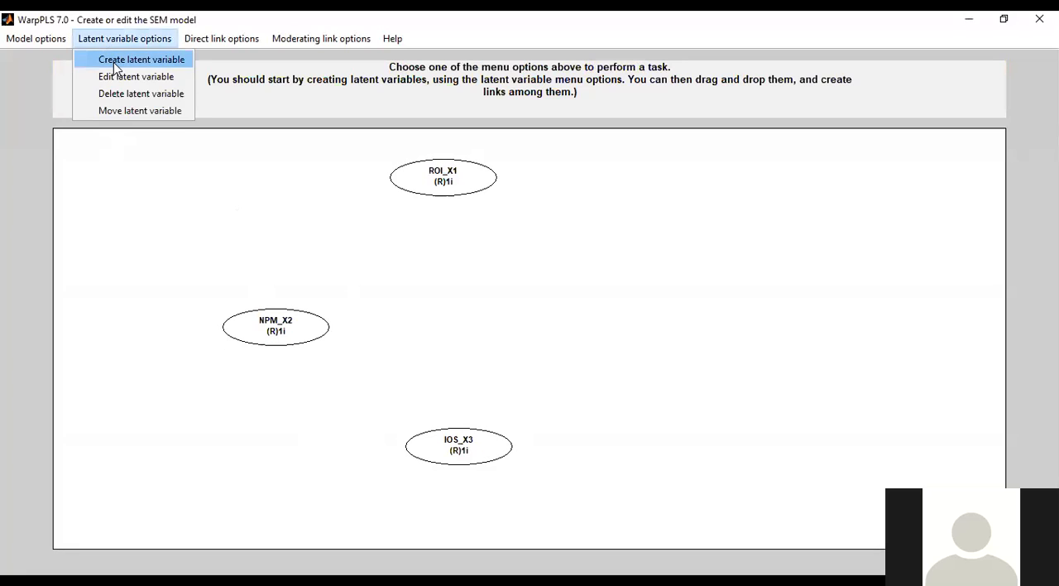
left_click(114, 61)
left_click(646, 321)
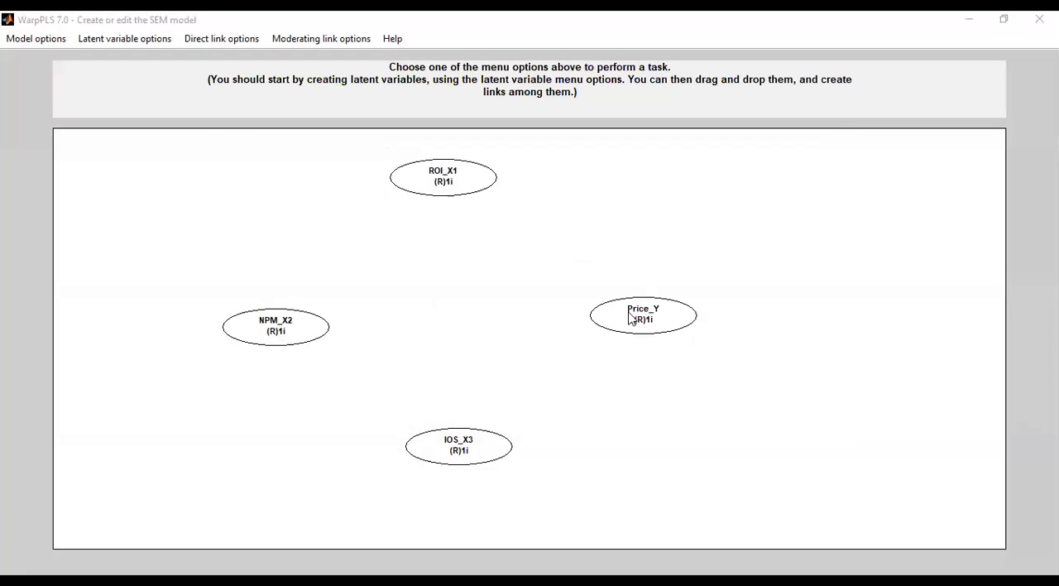
left_click_drag(661, 320, 661, 316)
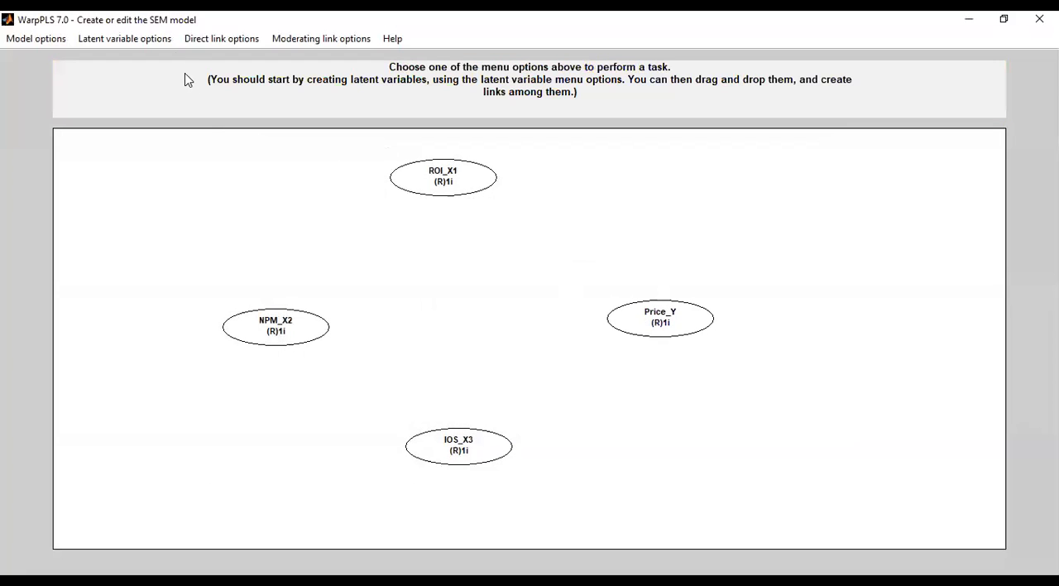